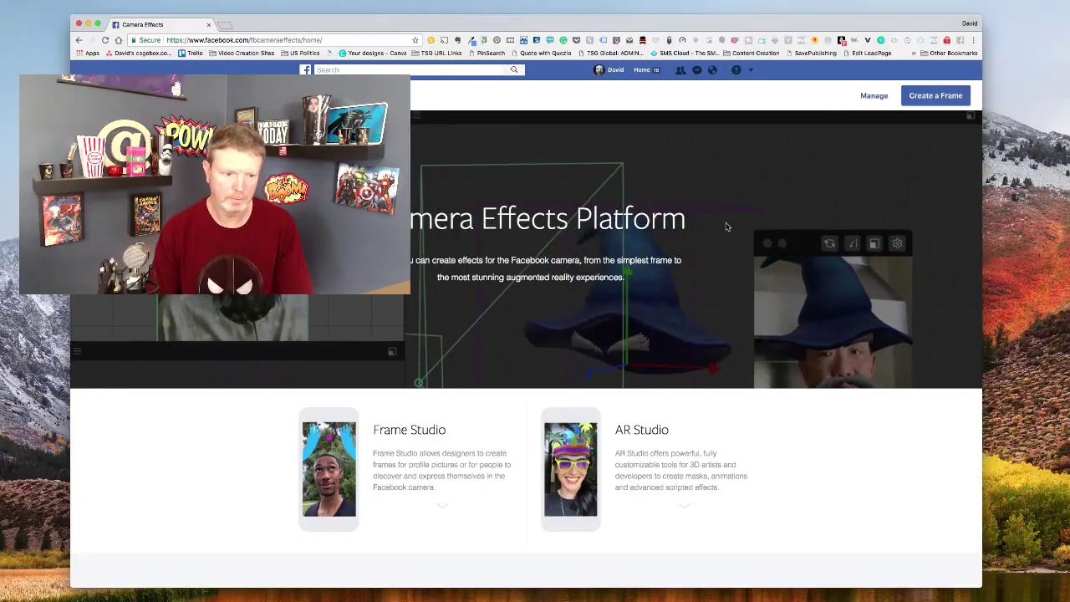
# Step: Start a new frame via Create a Frame and get past the intro to the empty Design canvas
pyautogui.click(947, 97)
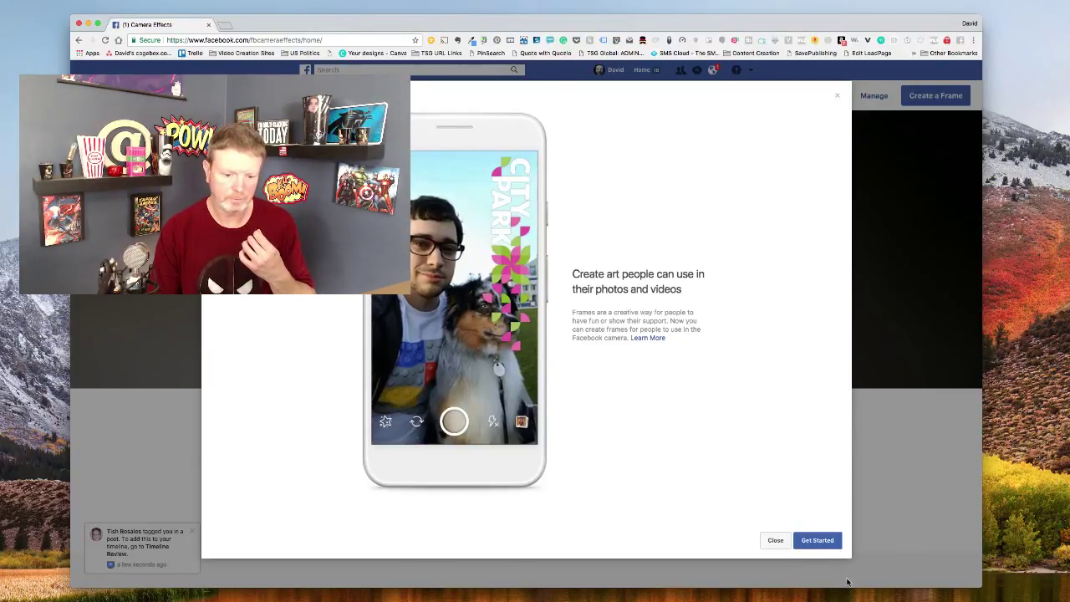
pyautogui.click(817, 540)
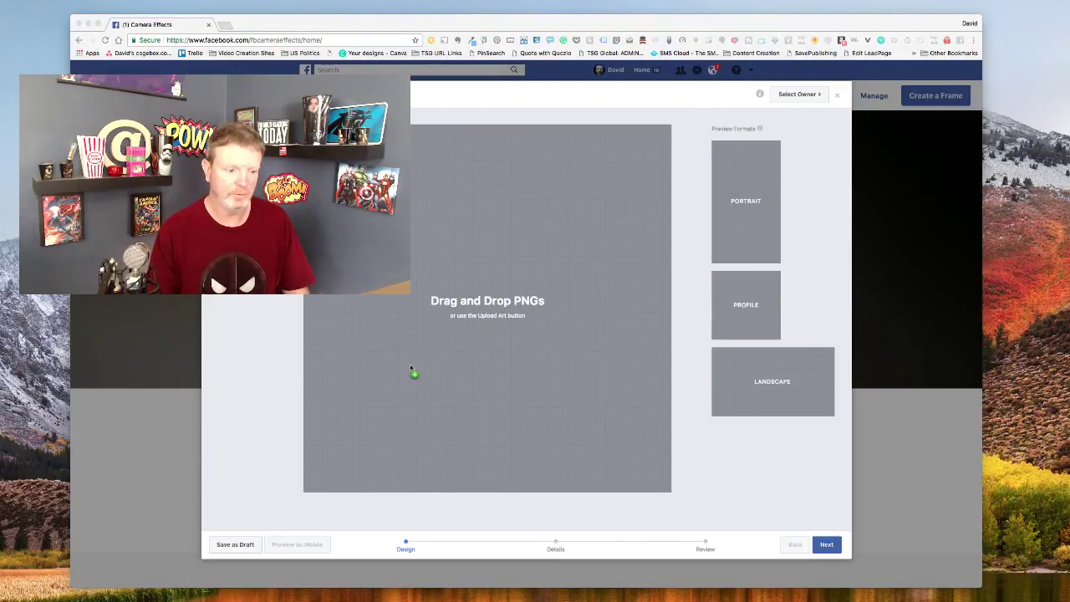
# Step: Add the name-banner PNG, enlarge it and stretch it across the frame's bottom edge as a lower third
pyautogui.moveTo(411, 368); pyautogui.dragTo(411, 369)
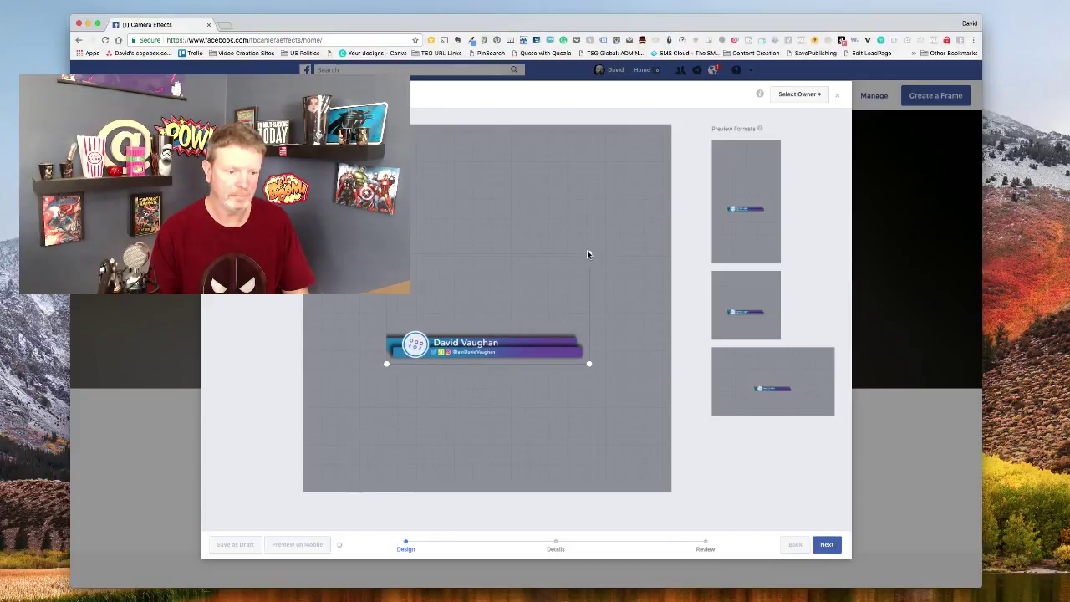
pyautogui.moveTo(589, 253); pyautogui.dragTo(631, 230)
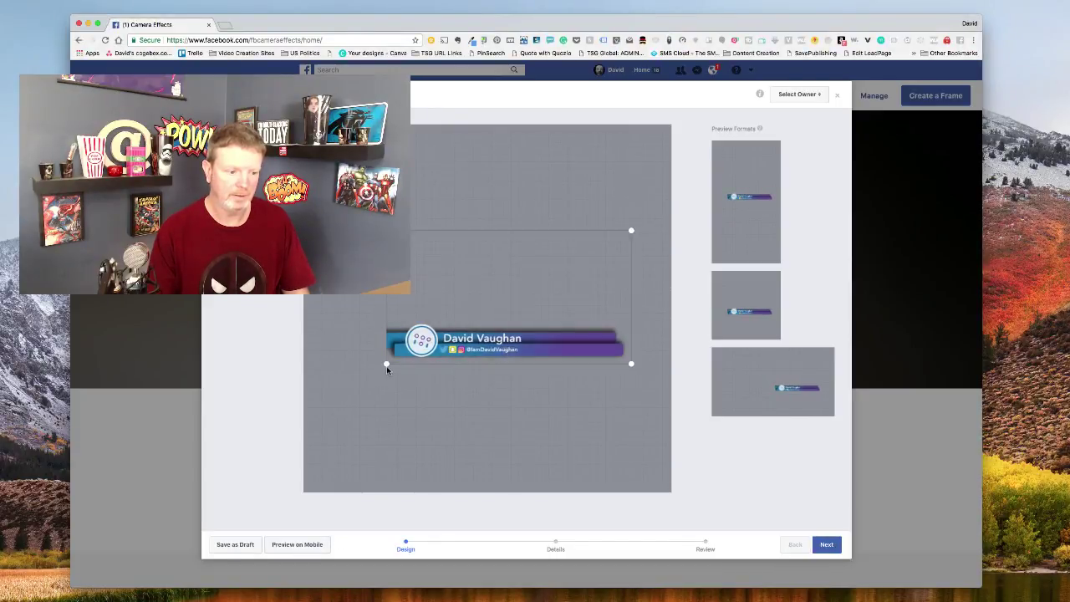
pyautogui.moveTo(382, 371); pyautogui.dragTo(311, 407)
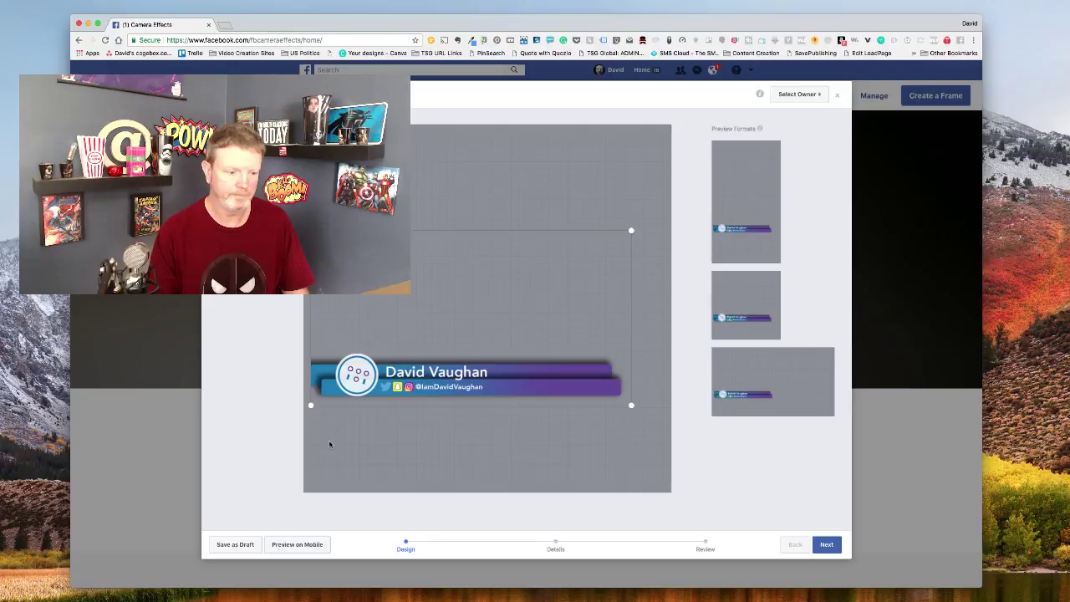
pyautogui.moveTo(519, 378); pyautogui.dragTo(535, 421)
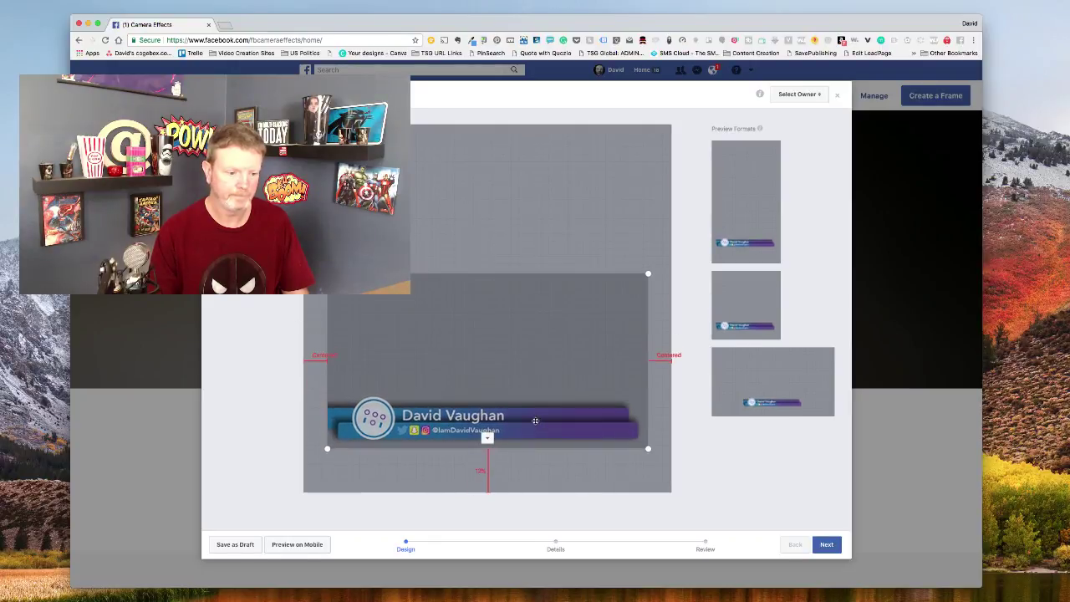
pyautogui.rightClick(485, 440)
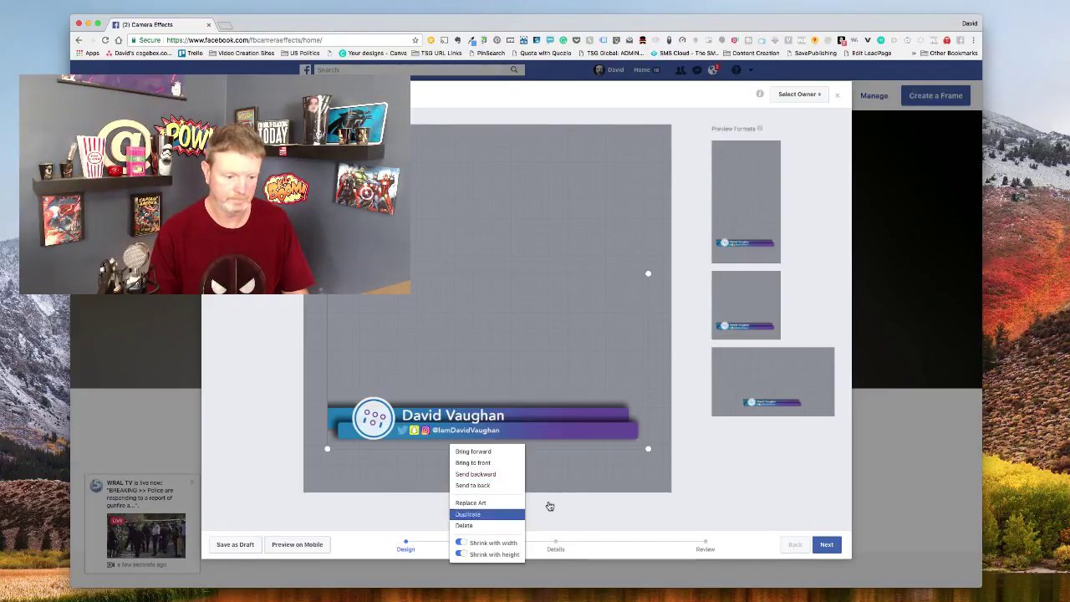
pyautogui.click(574, 490)
pyautogui.click(608, 426)
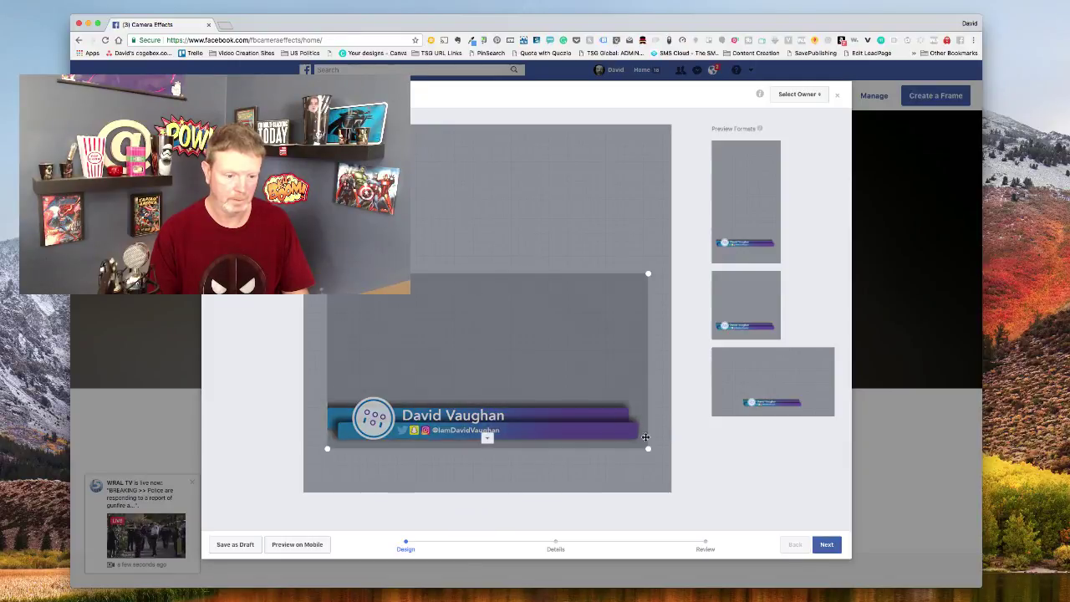
pyautogui.moveTo(649, 451); pyautogui.dragTo(689, 487)
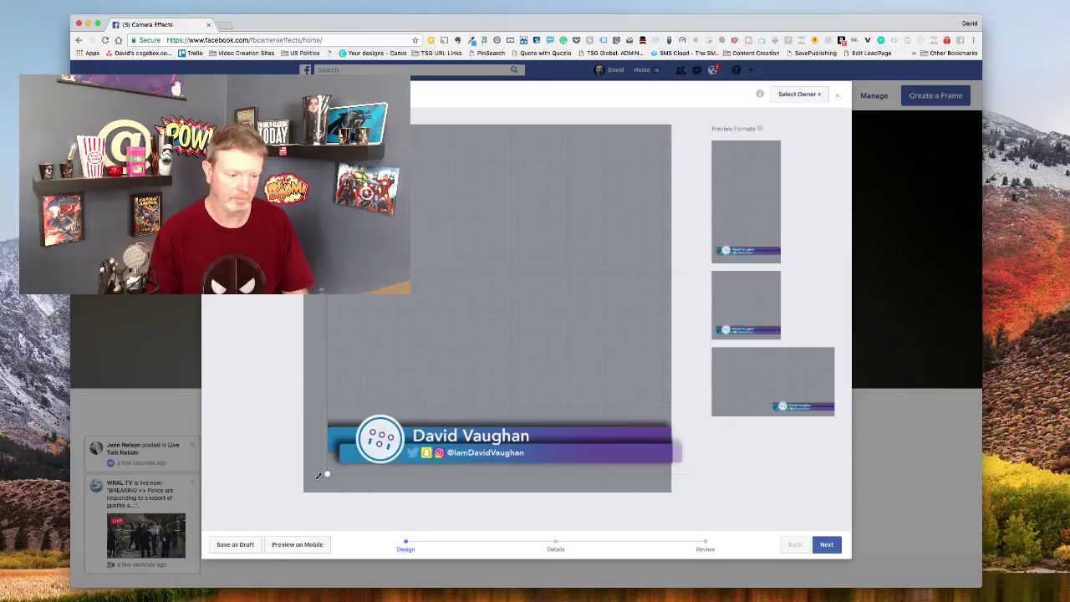
pyautogui.moveTo(327, 474); pyautogui.dragTo(305, 486)
pyautogui.click(716, 468)
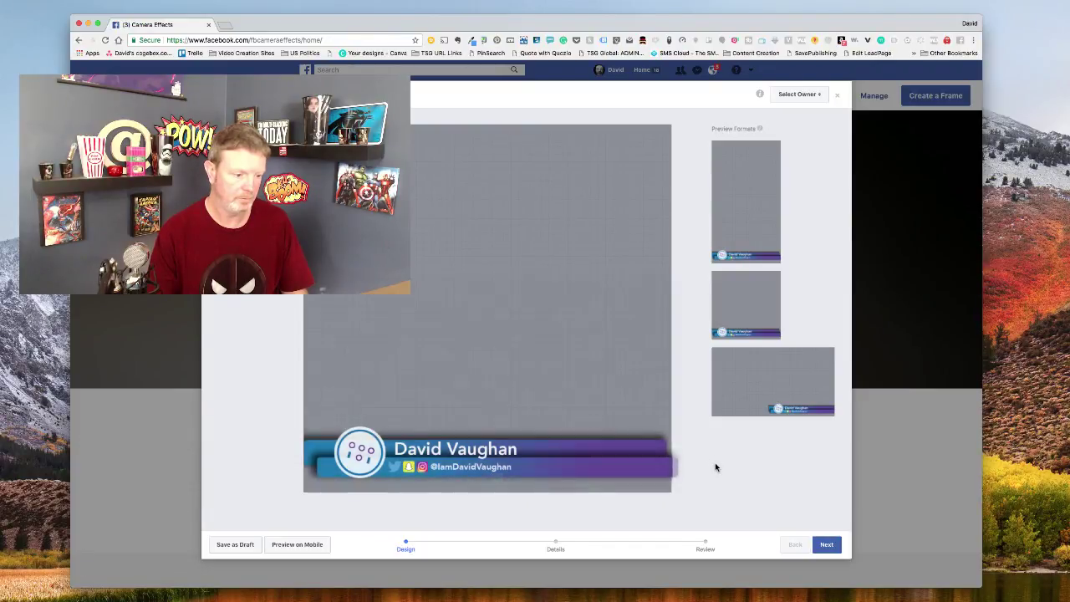
pyautogui.moveTo(728, 232)
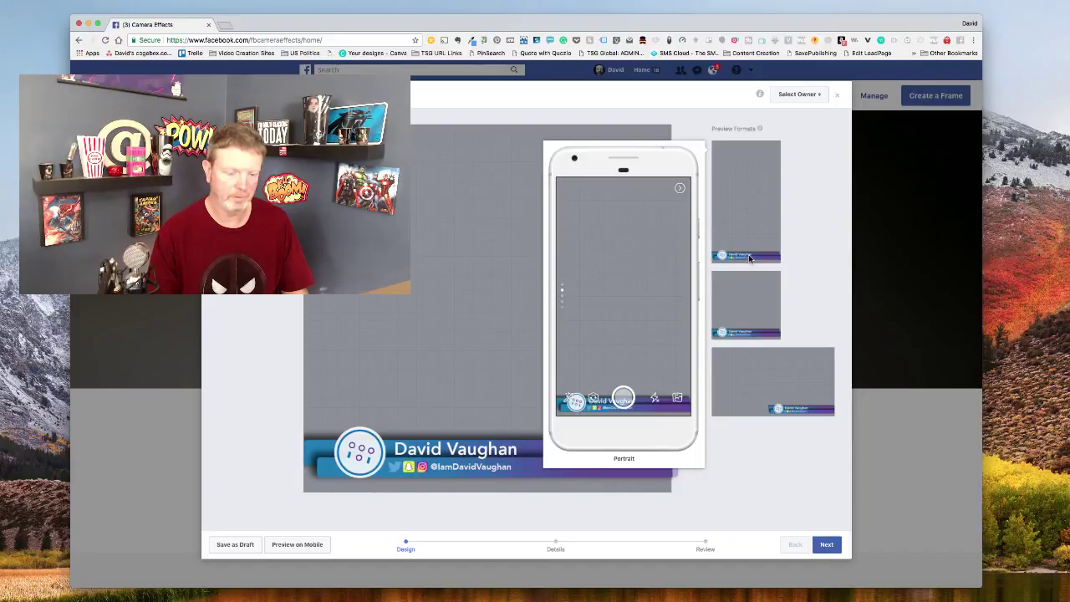
pyautogui.moveTo(755, 309)
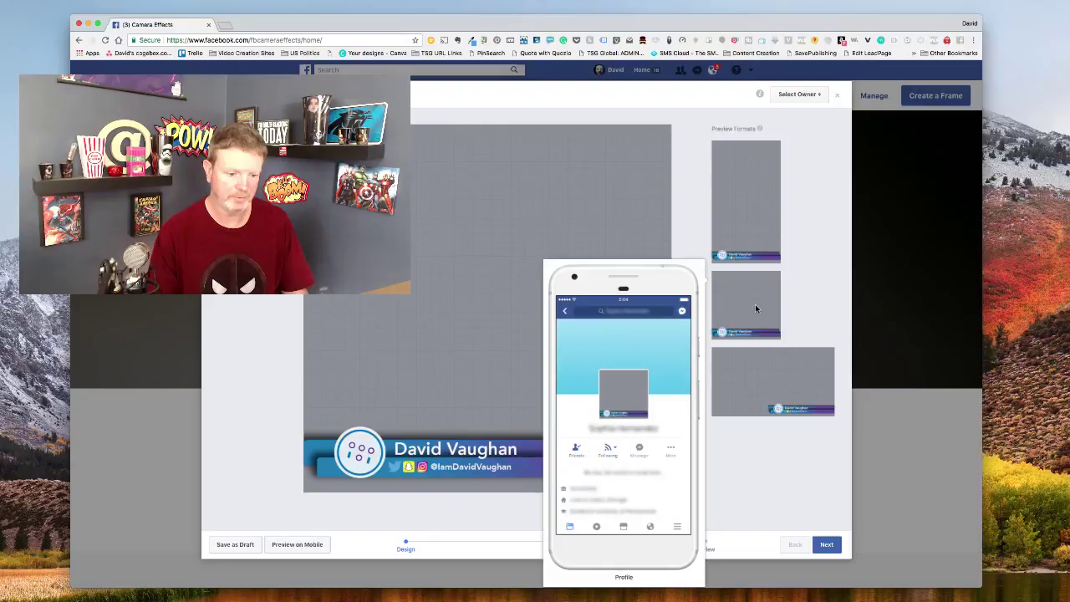
pyautogui.moveTo(762, 373)
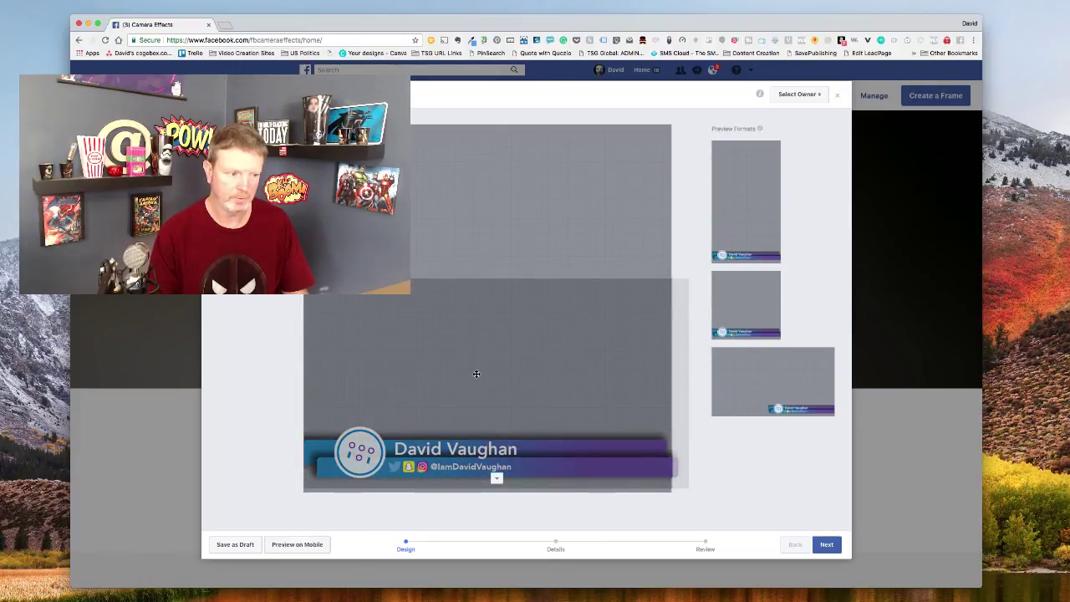
pyautogui.moveTo(807, 405)
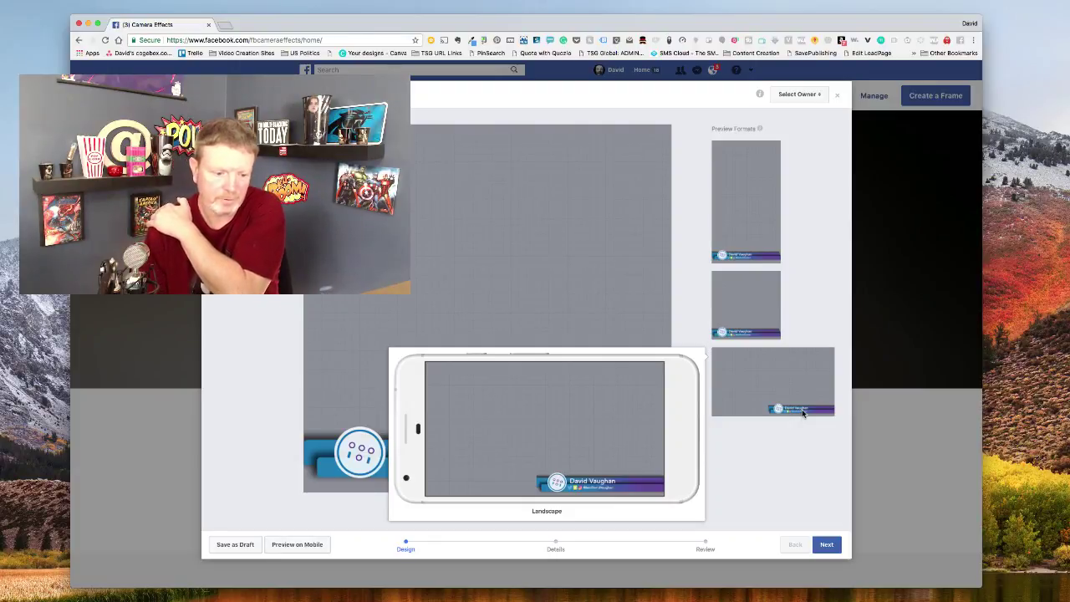
pyautogui.click(803, 413)
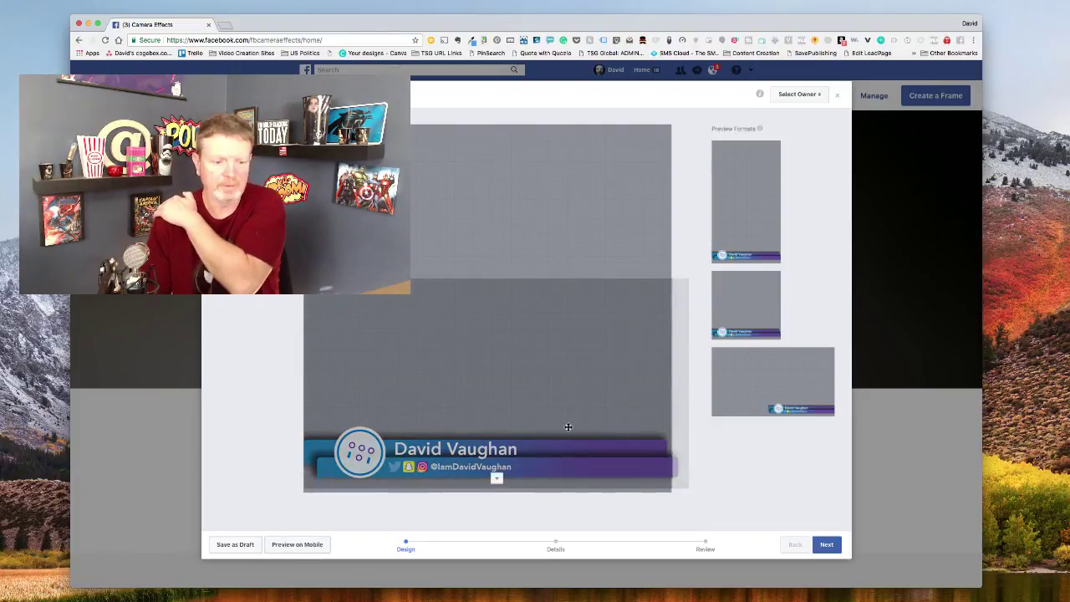
# Step: Drag the name banner up to the canvas's top edge and deselect it
pyautogui.moveTo(568, 428); pyautogui.dragTo(566, 125)
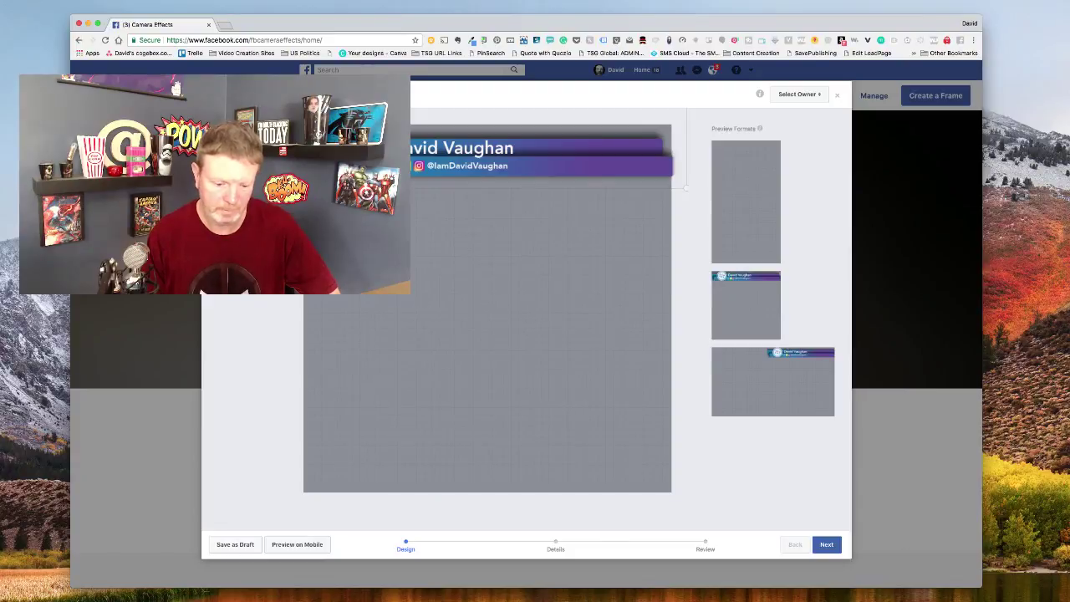
pyautogui.press('super+Tab')
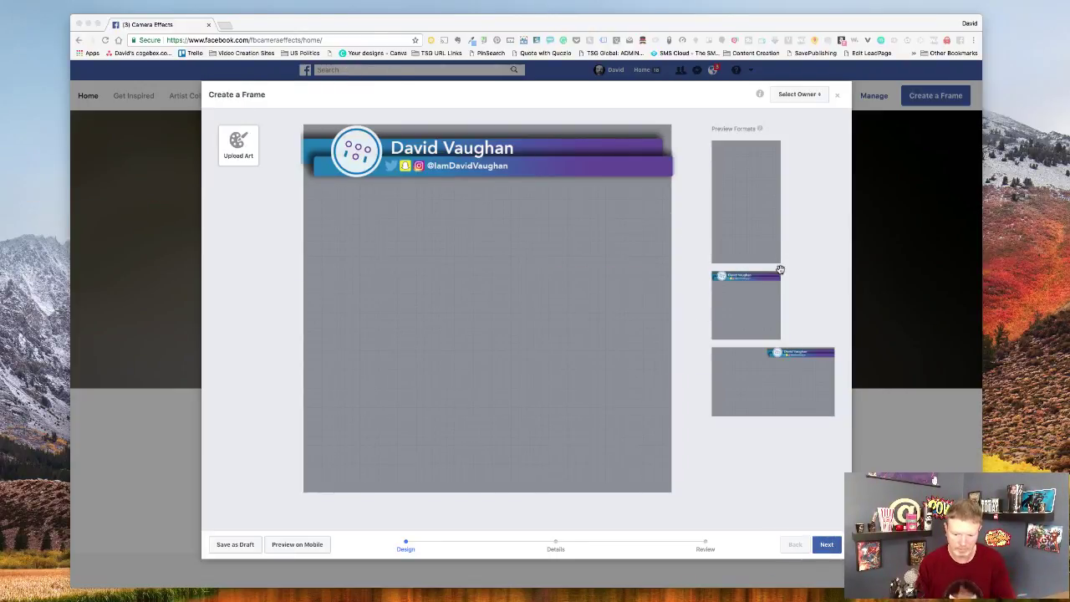
pyautogui.click(719, 455)
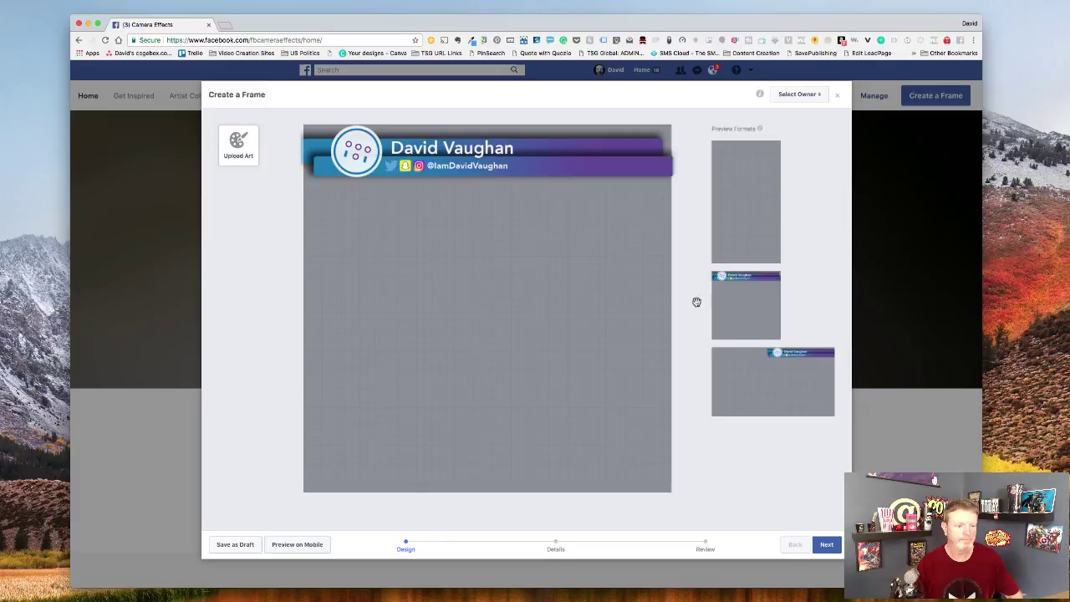
pyautogui.click(494, 173)
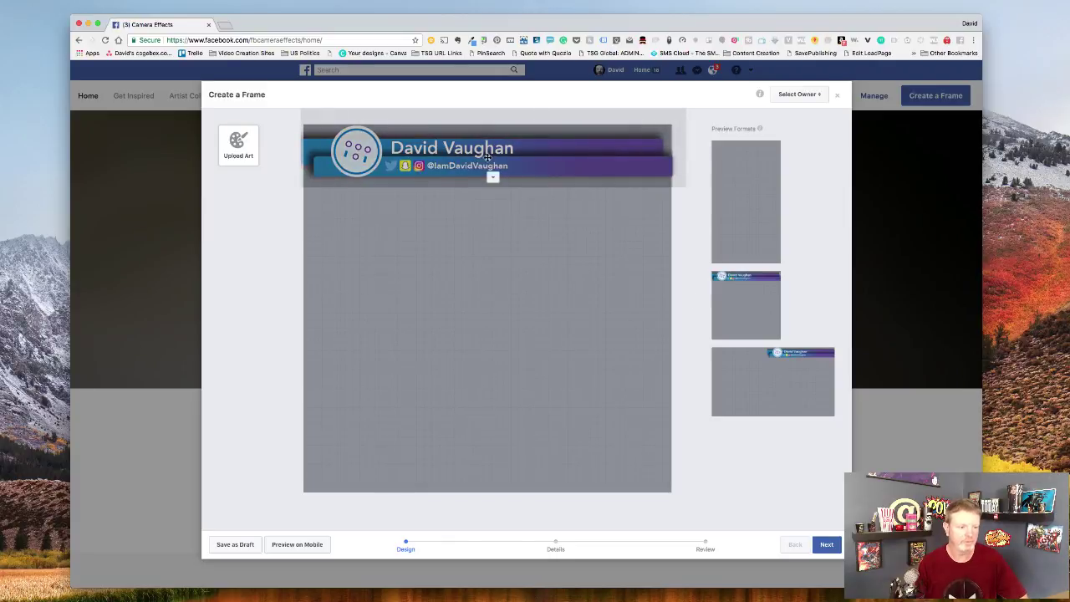
pyautogui.click(821, 112)
pyautogui.click(1036, 135)
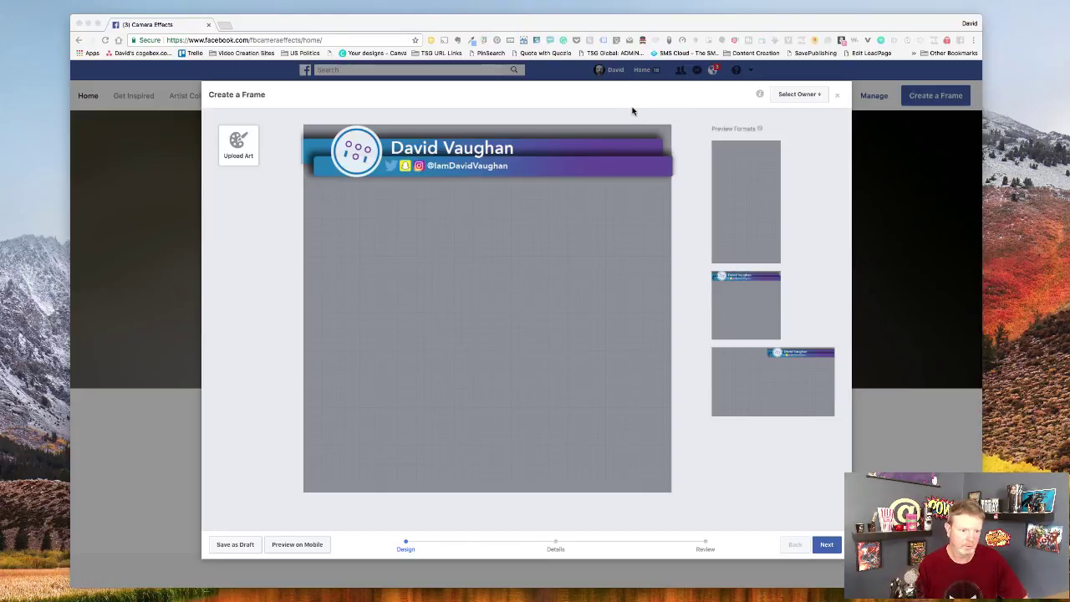
# Step: Add the green D logo PNG and place it at the frame's top-left
pyautogui.moveTo(632, 112); pyautogui.dragTo(426, 307)
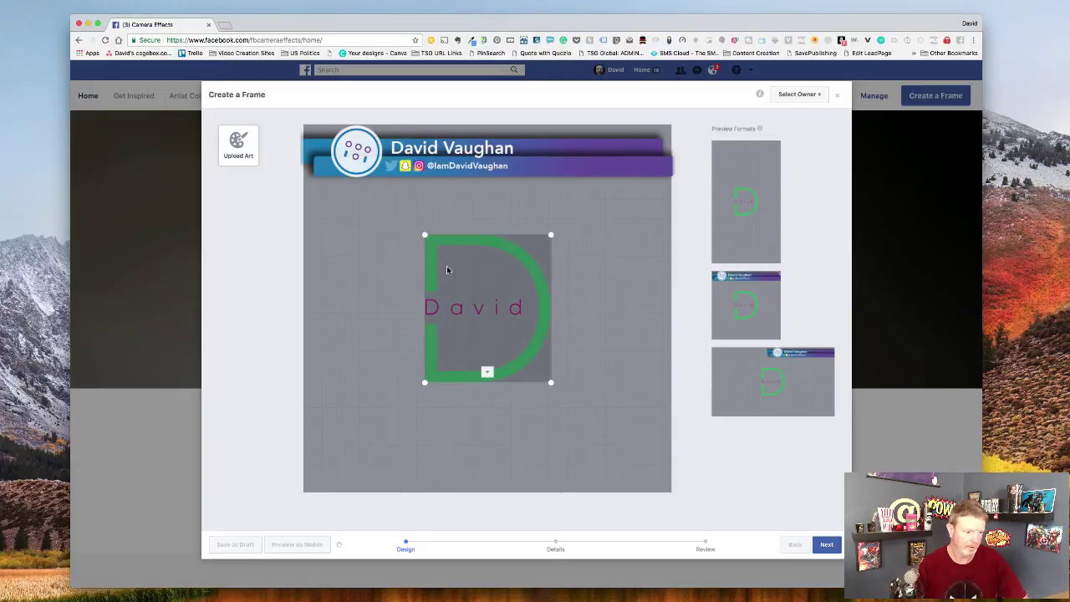
pyautogui.moveTo(440, 258); pyautogui.dragTo(334, 156)
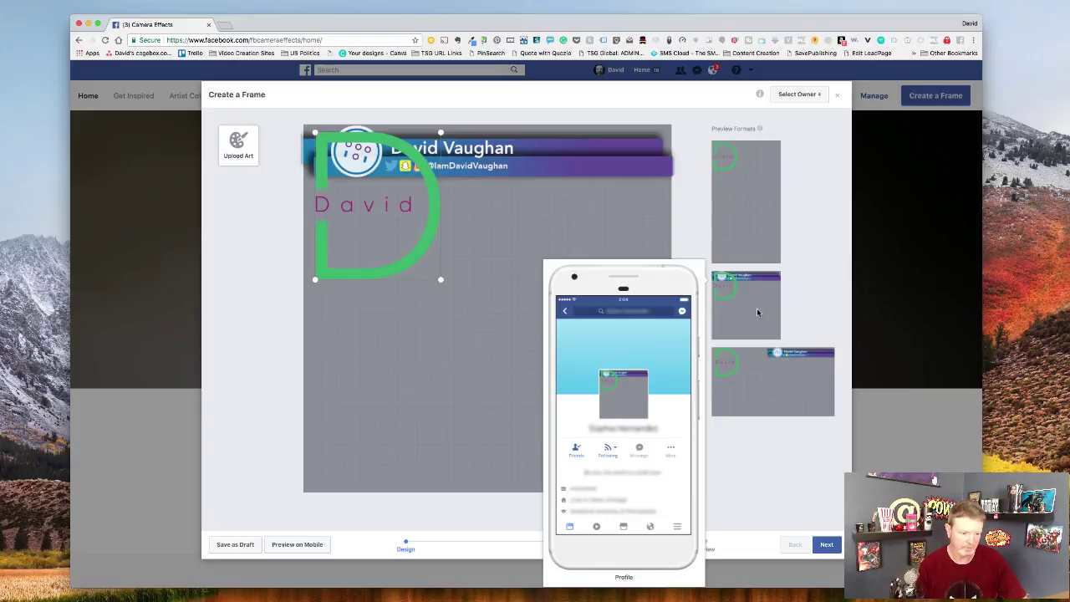
pyautogui.moveTo(730, 219)
pyautogui.moveTo(763, 379)
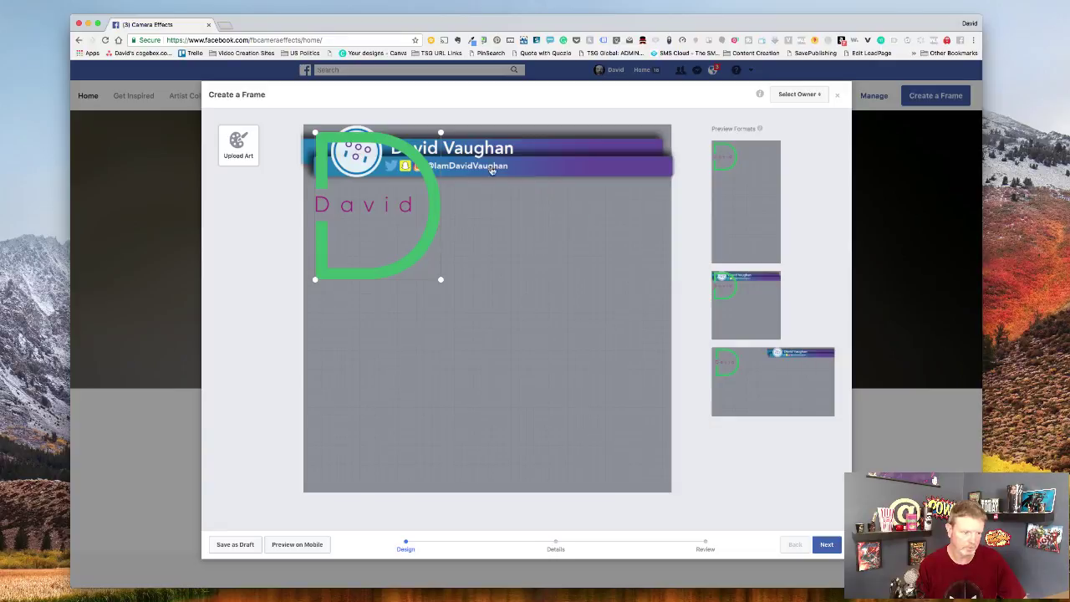
# Step: Lower the name banner so it crosses the middle of the D logo, checking the previews
pyautogui.moveTo(493, 169); pyautogui.dragTo(488, 239)
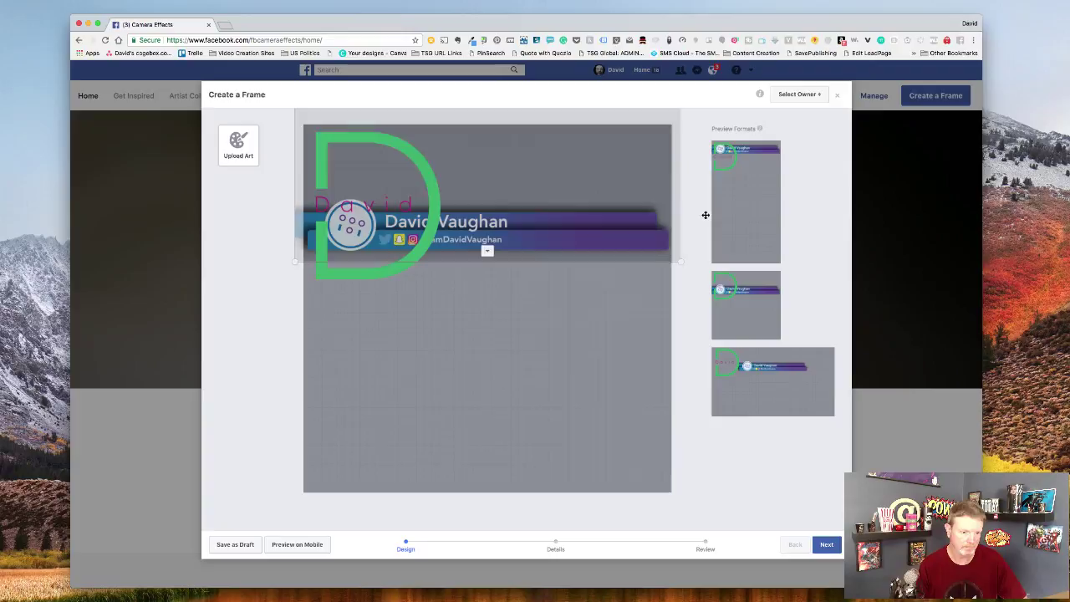
pyautogui.moveTo(766, 179)
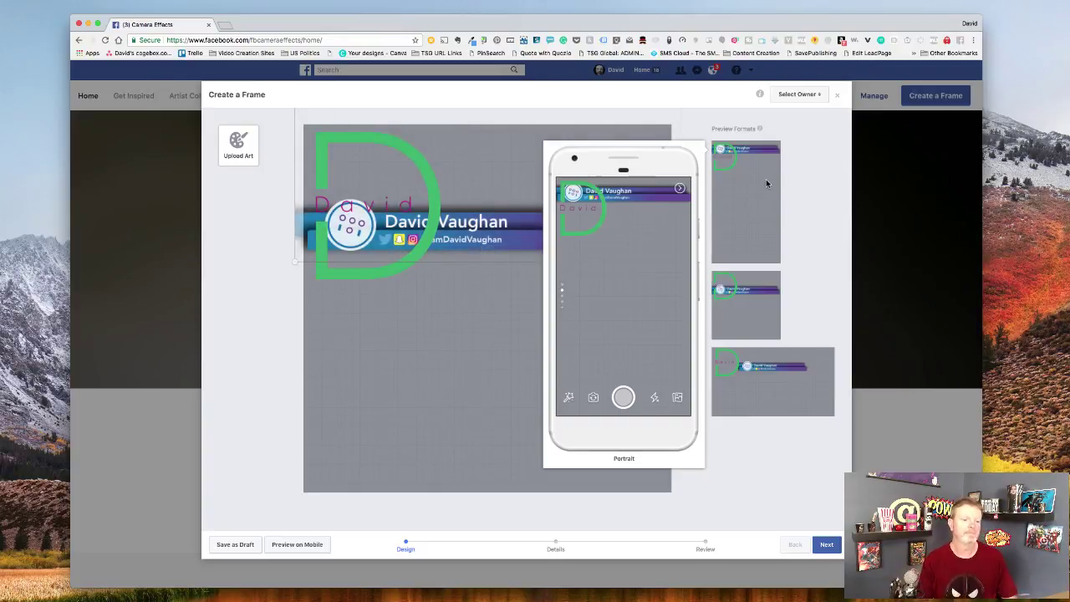
pyautogui.moveTo(767, 383)
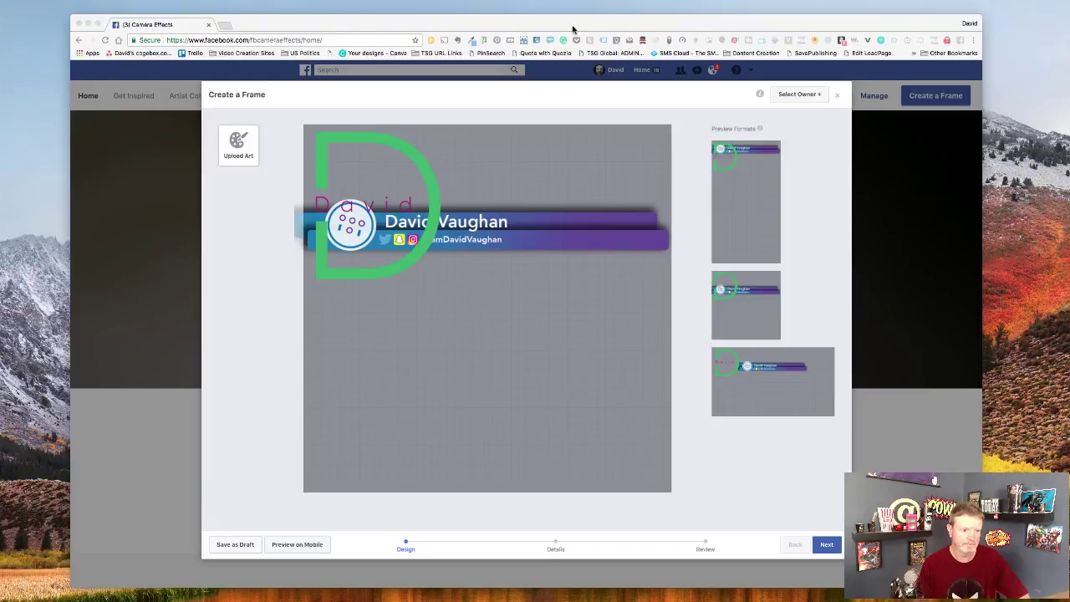
# Step: Advance to the Details step and enter the provisional frame name 'This is a weird'
pyautogui.click(708, 508)
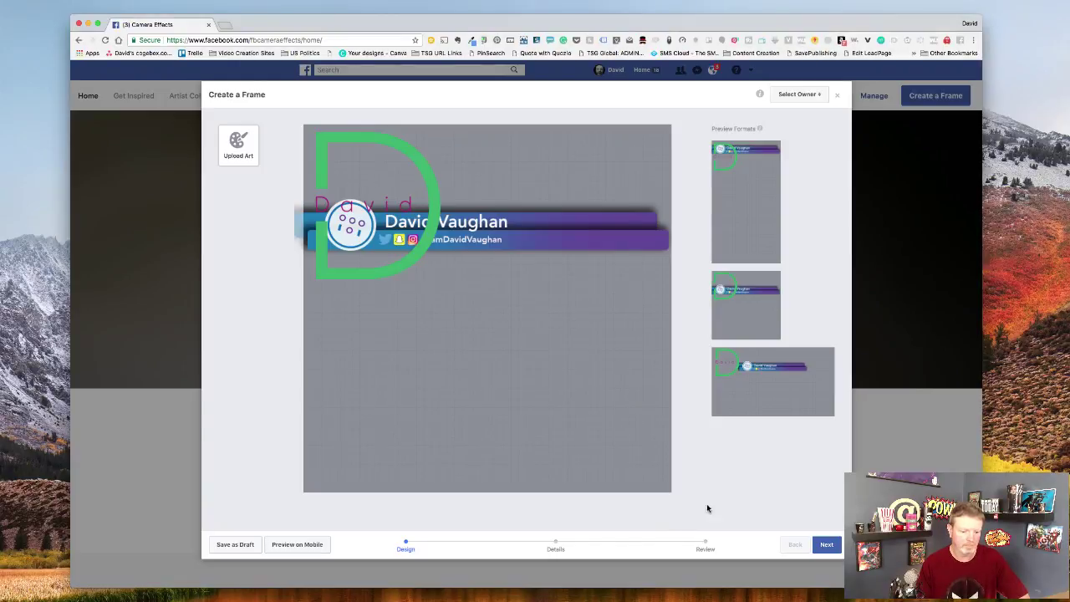
pyautogui.click(827, 544)
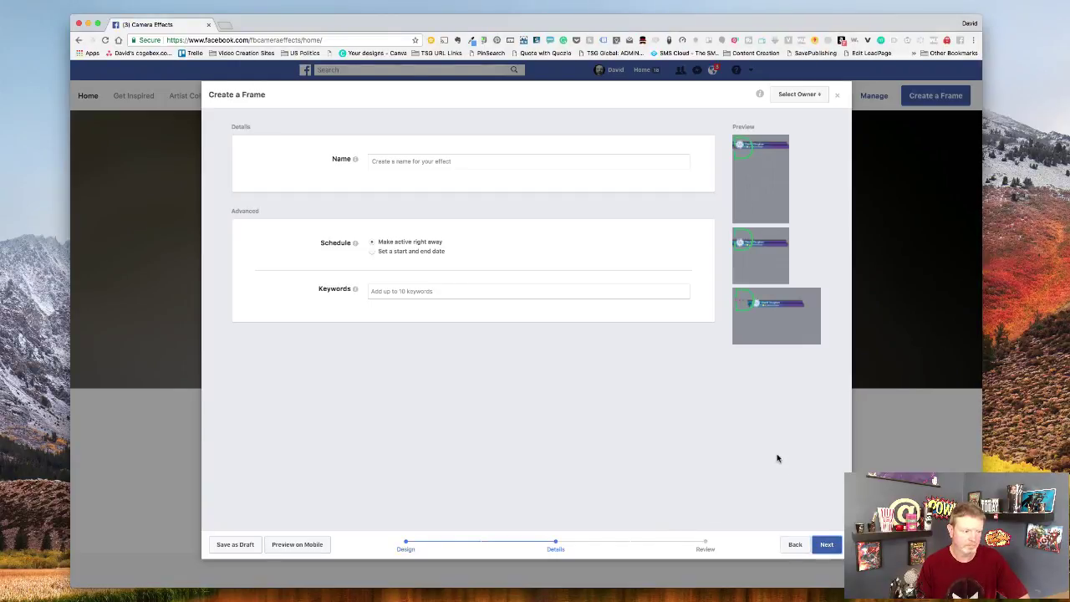
pyautogui.click(399, 163)
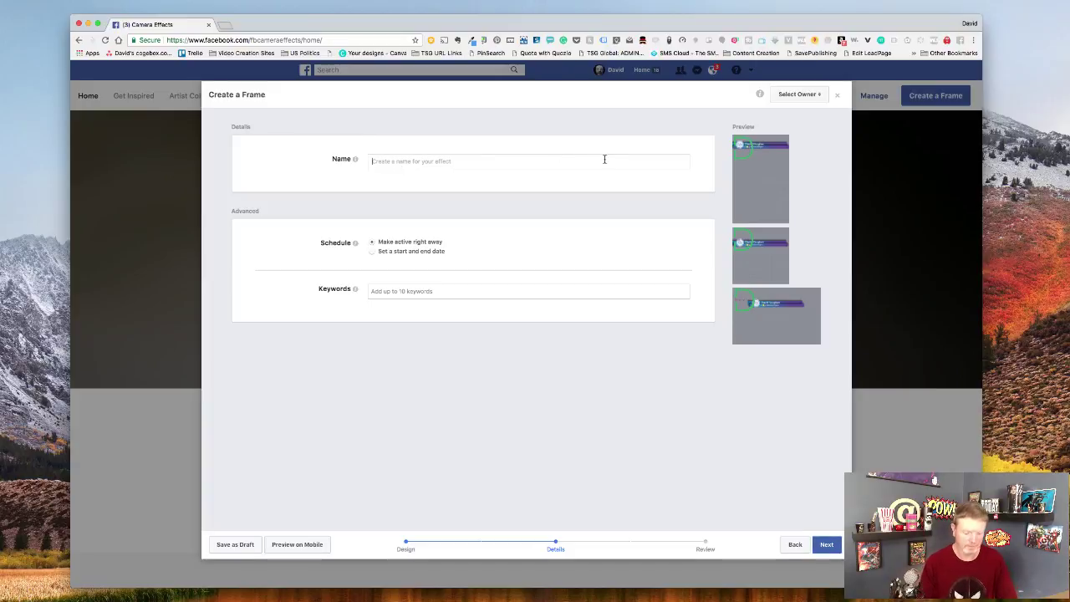
pyautogui.write('This is')
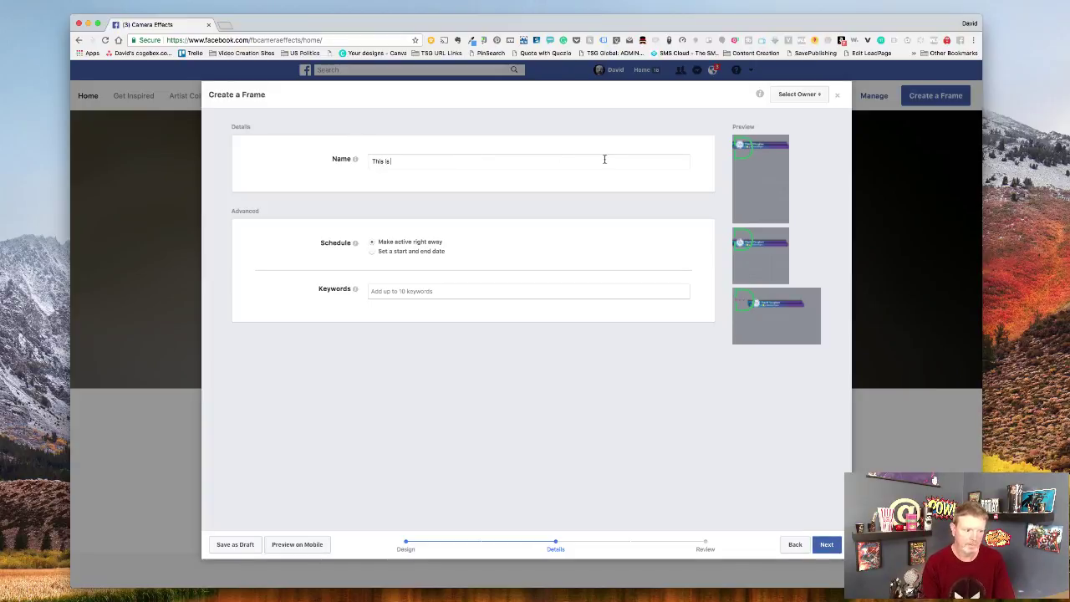
pyautogui.write(' a weird')
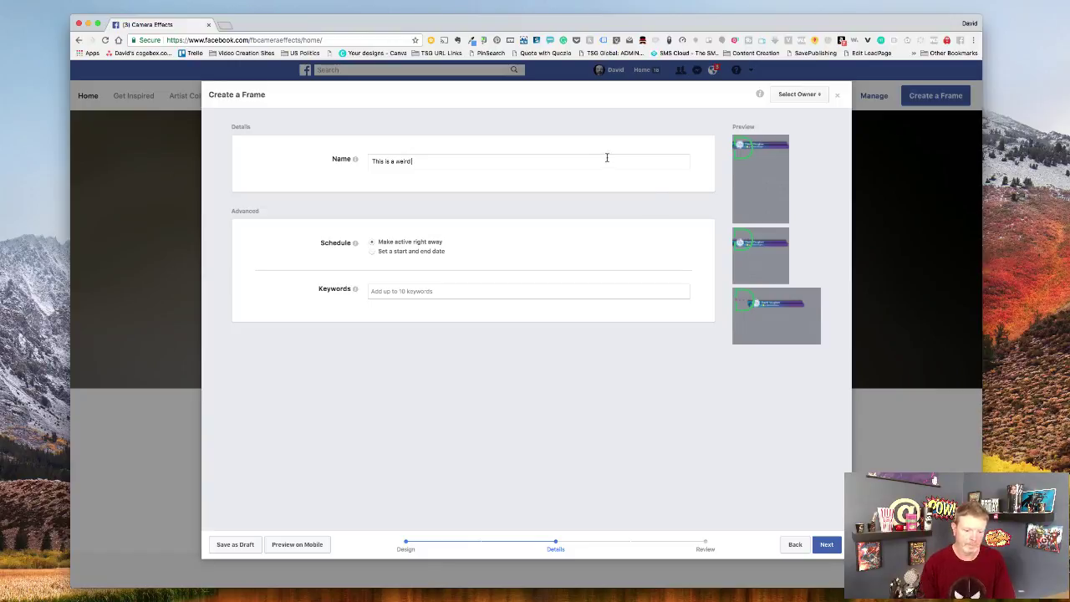
# Step: Back in Design, delete the name banner from the frame and confirm the removal
pyautogui.click(795, 544)
pyautogui.click(526, 219)
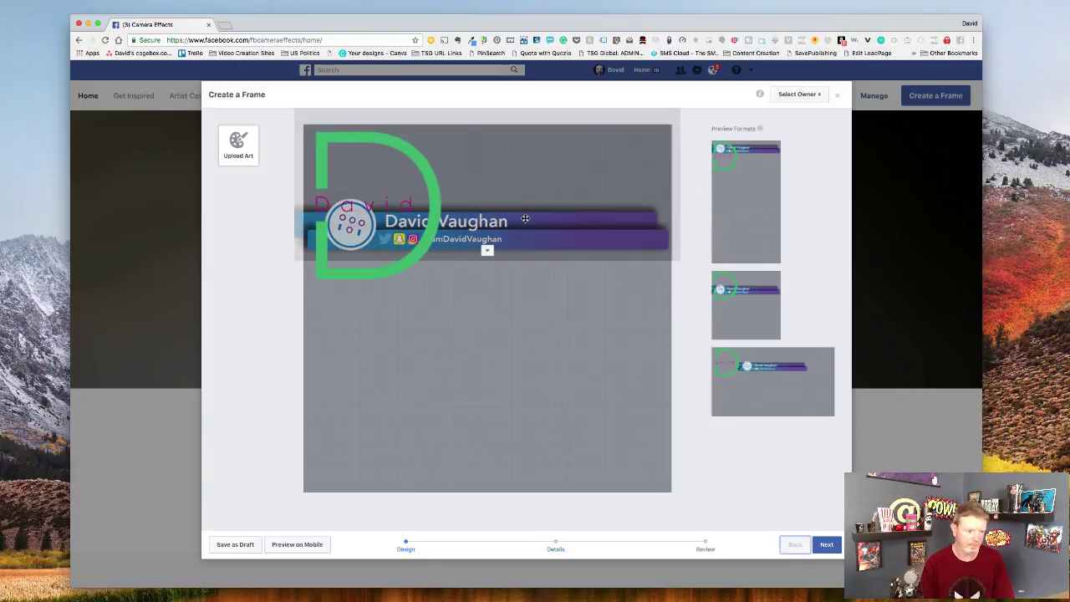
pyautogui.press('BackSpace')
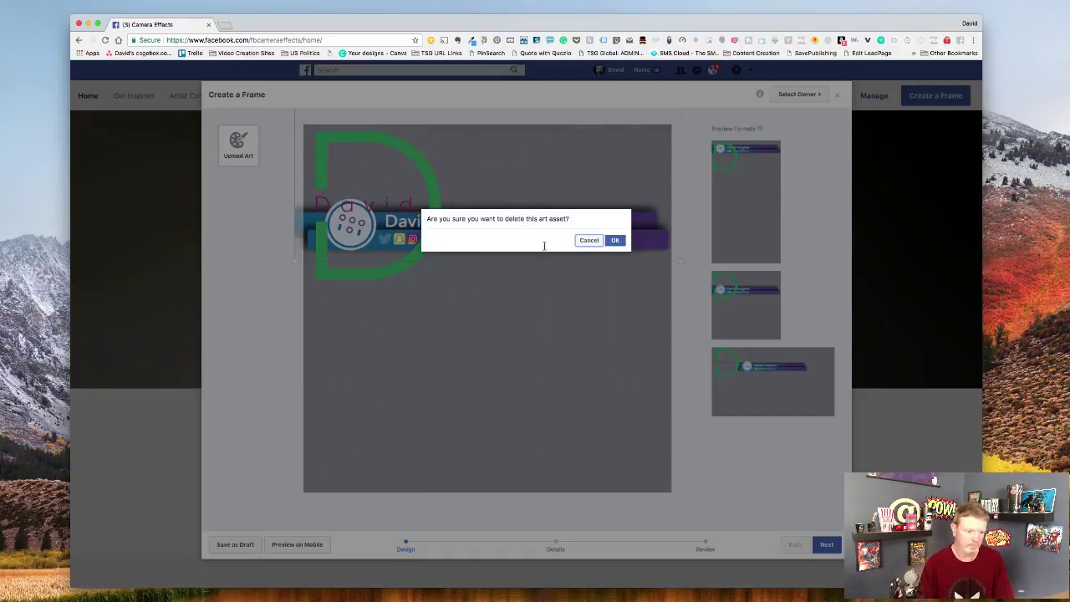
pyautogui.click(617, 241)
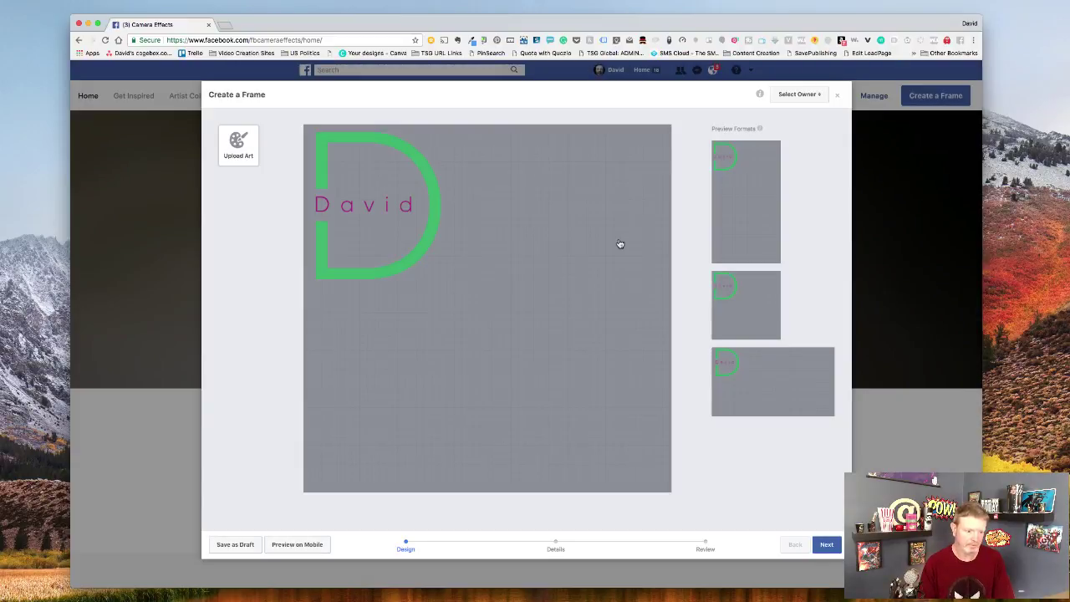
# Step: Shrink the green D logo toward the top-left corner
pyautogui.moveTo(396, 234)
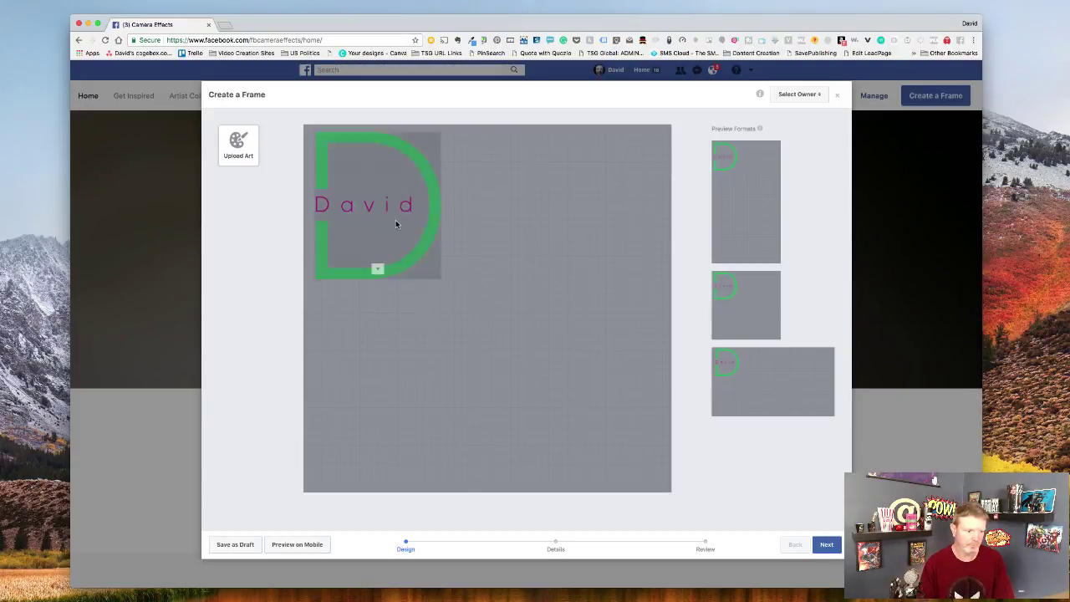
pyautogui.click(425, 265)
pyautogui.moveTo(440, 277); pyautogui.dragTo(403, 240)
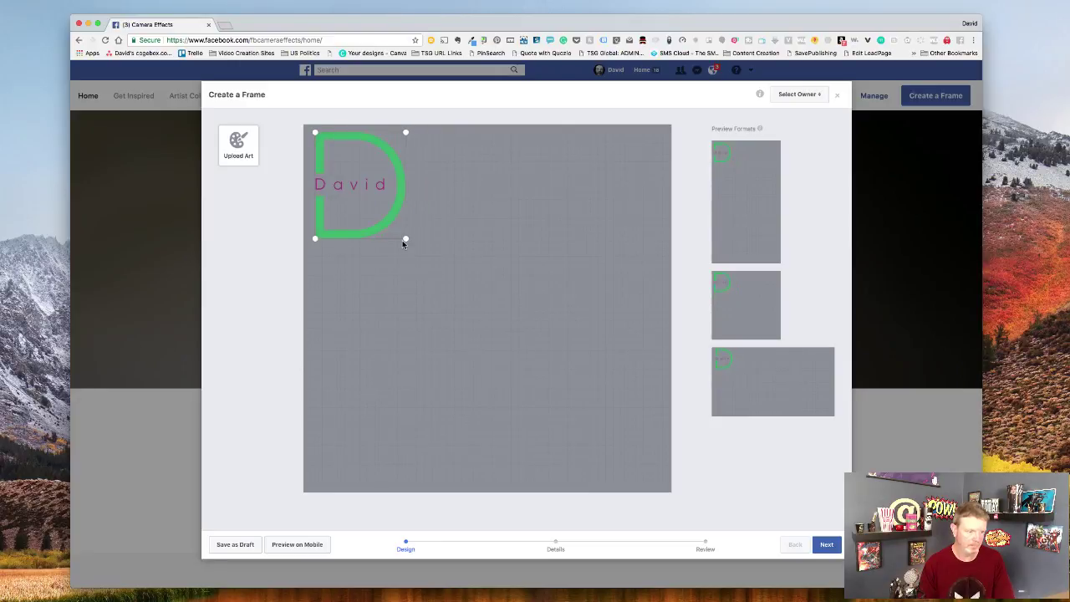
# Step: On the Details step, rename the frame 'David Logo with colors' and add the keyword DV15
pyautogui.click(826, 544)
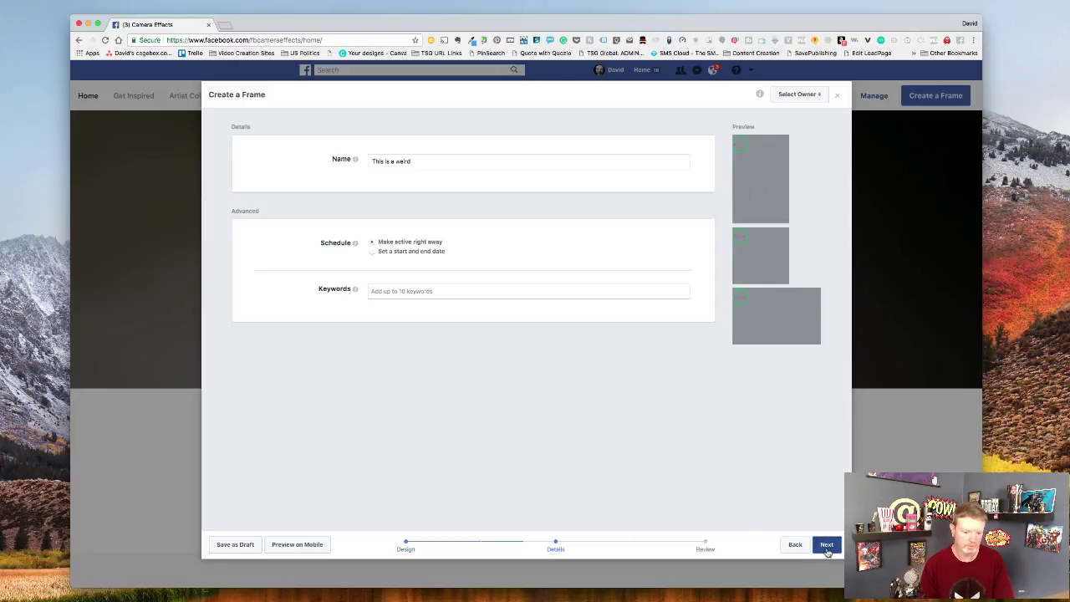
pyautogui.tripleClick(431, 160)
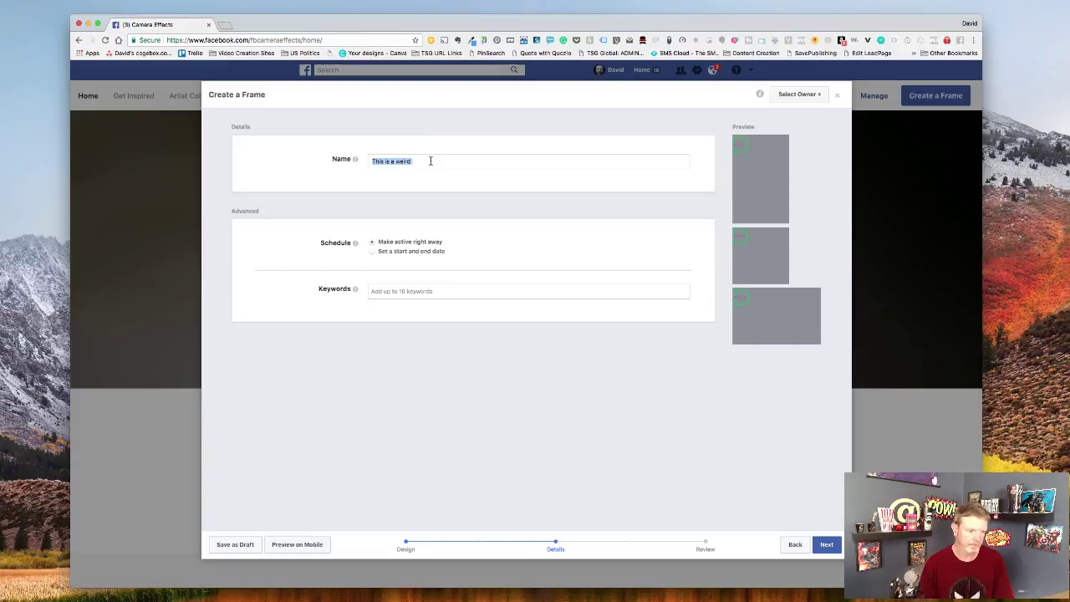
pyautogui.write('David')
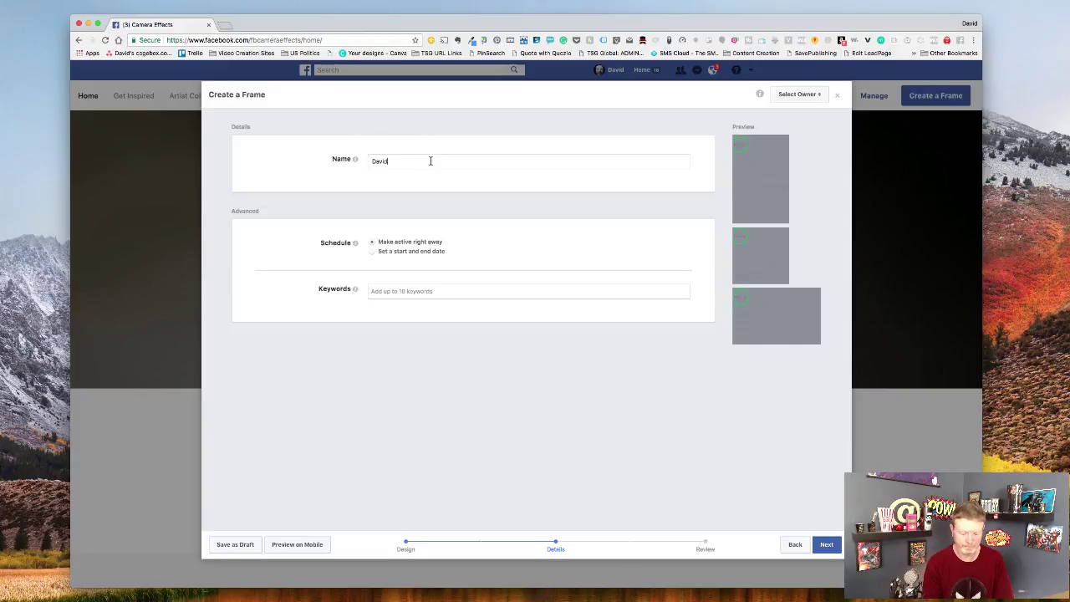
pyautogui.write(' Logo with col')
pyautogui.write('ors')
pyautogui.write('DV15')
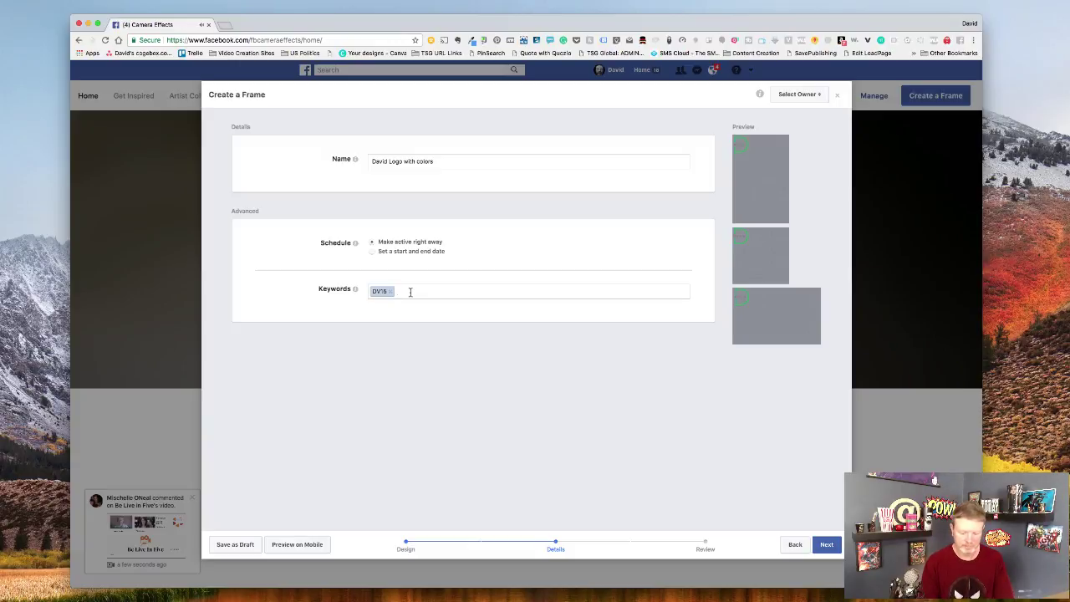
pyautogui.write(',david with ')
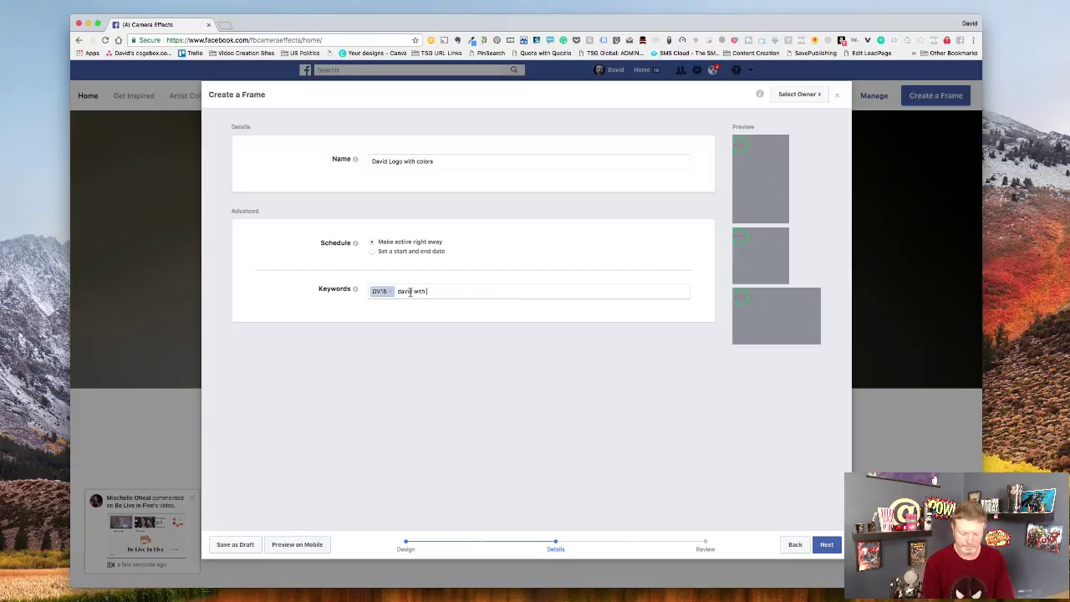
pyautogui.write('colors lo')
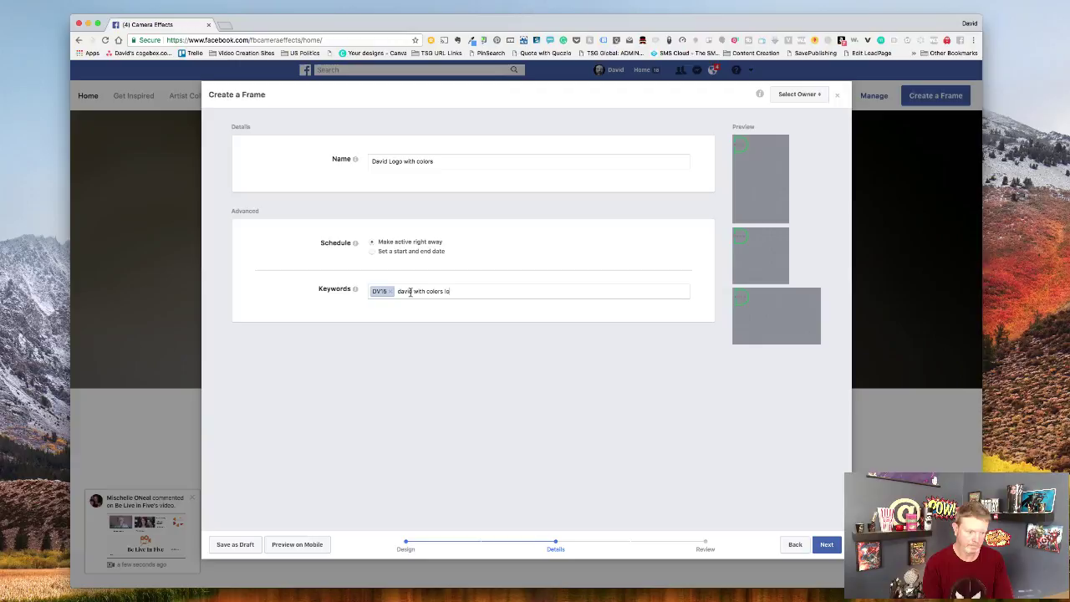
pyautogui.write('ge')
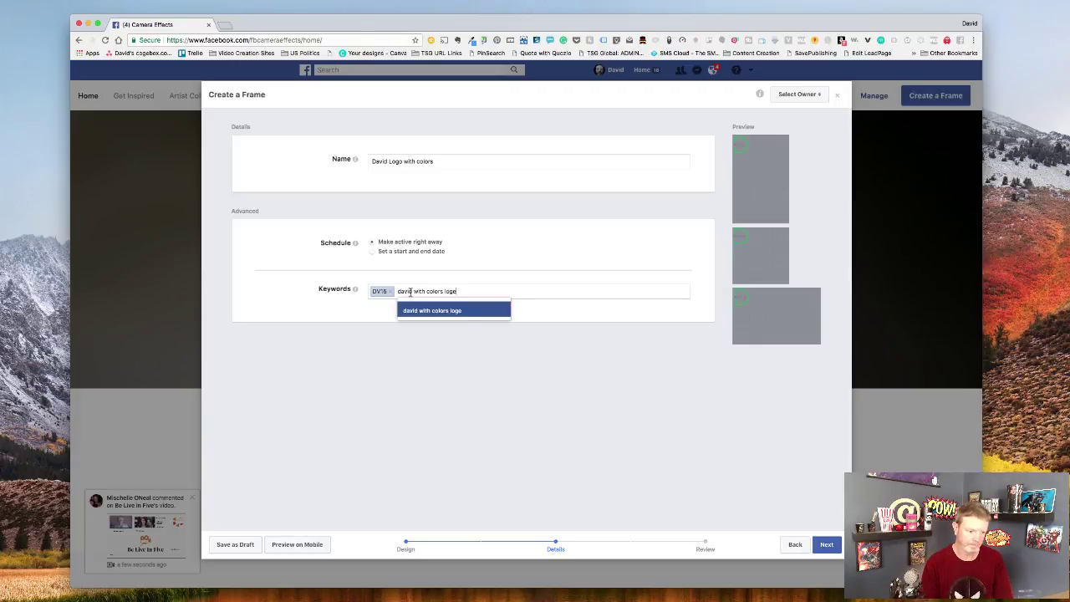
# Step: Replace the unfinished keyword with the creator's full name, then add their social handle as another keyword
pyautogui.press('super+BackSpace')
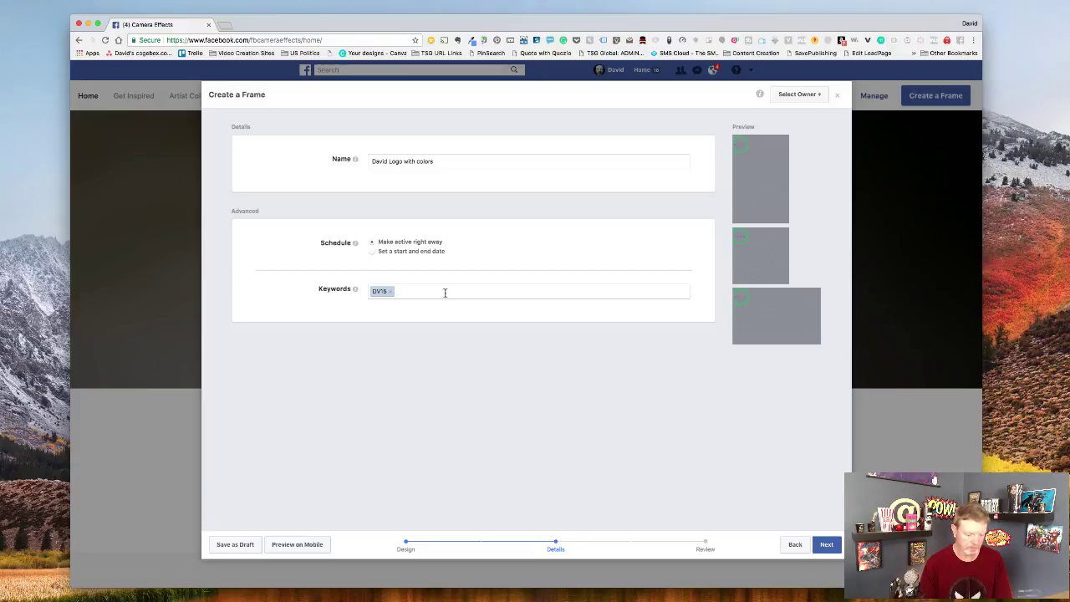
pyautogui.write('david')
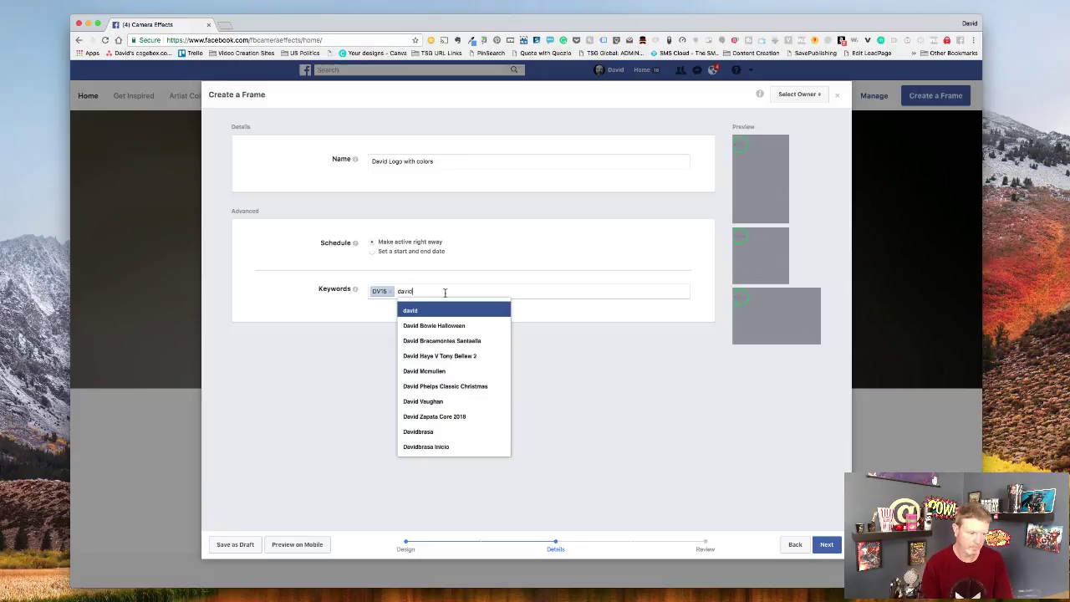
pyautogui.write(' vaughan')
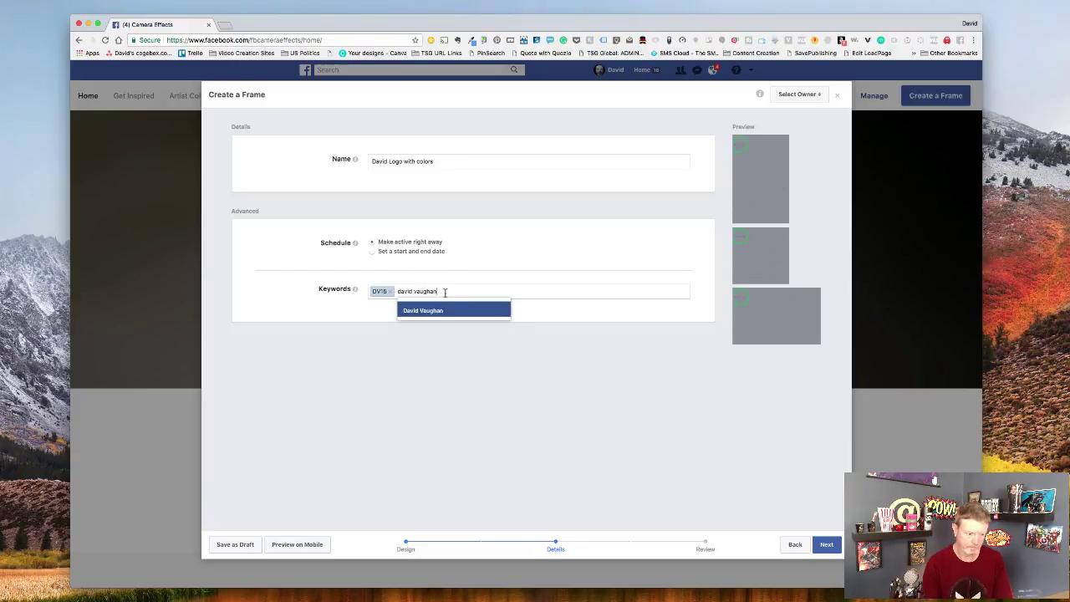
pyautogui.press('Return')
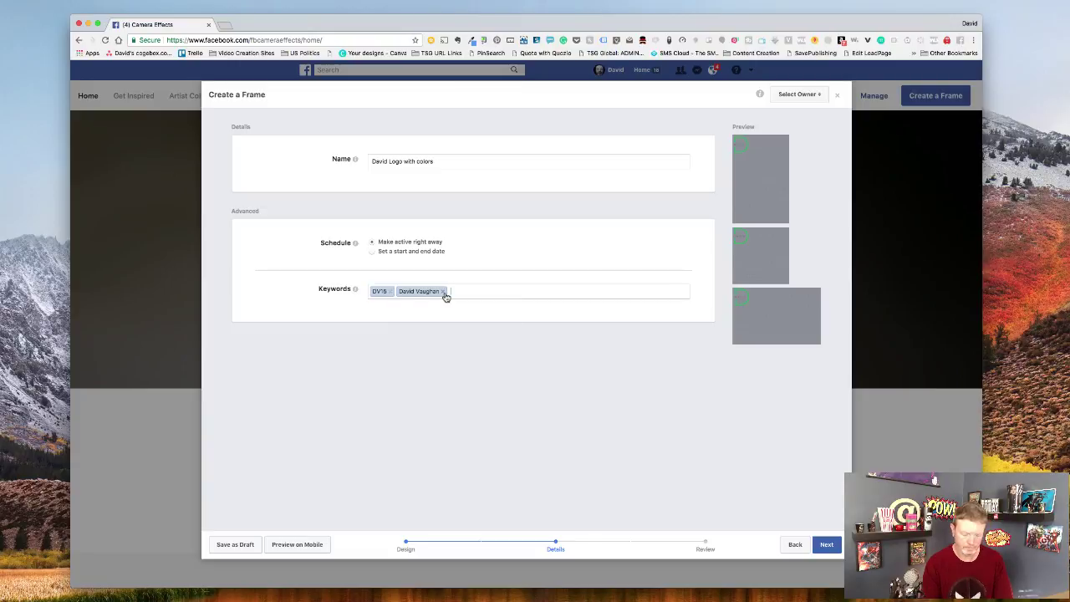
pyautogui.write('iamdavidvaugha')
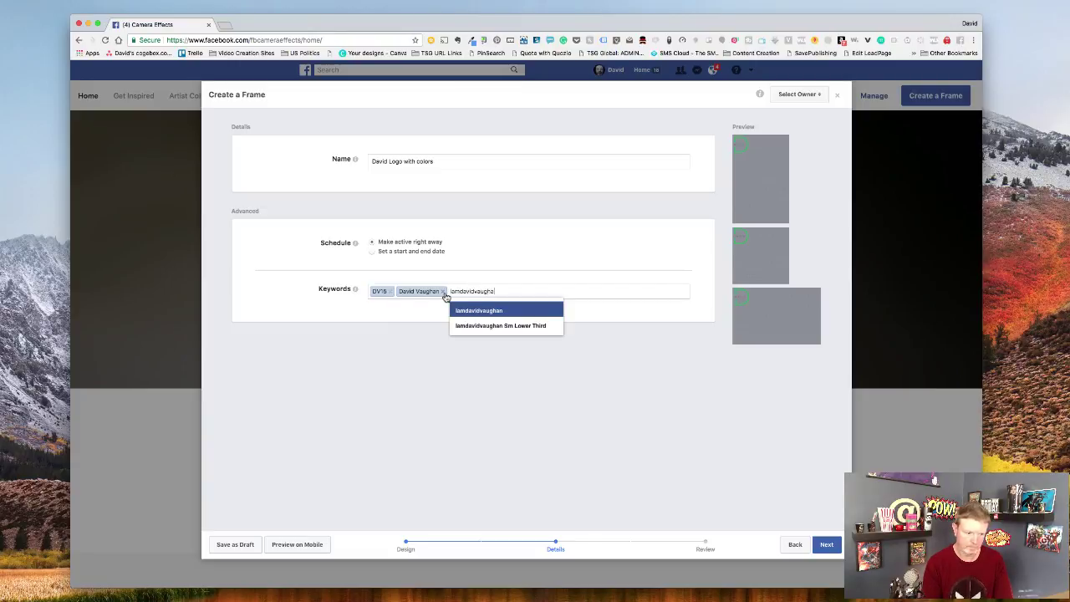
pyautogui.press('Return')
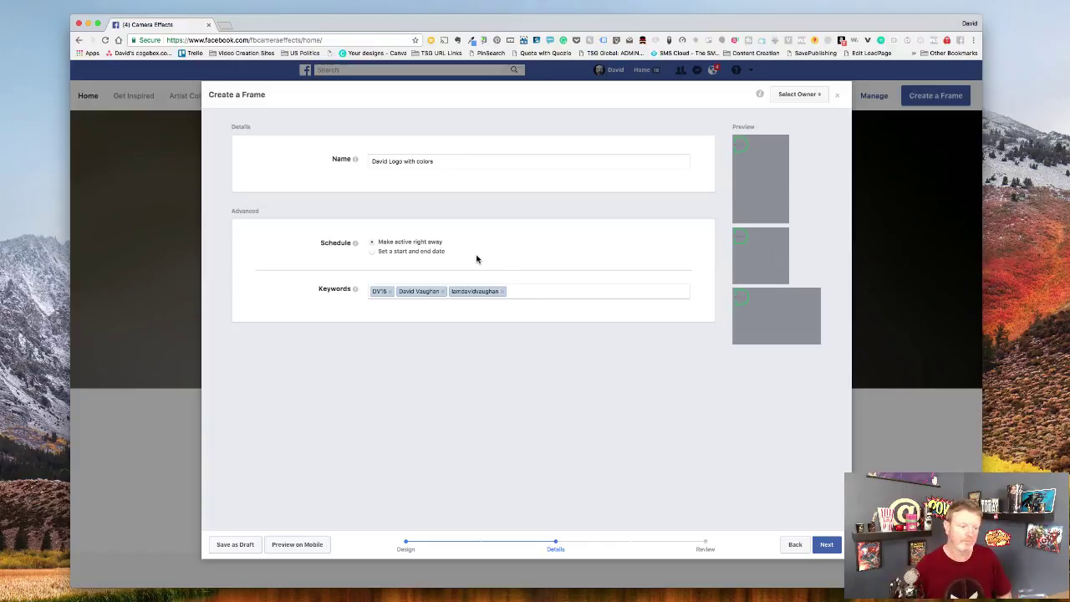
pyautogui.click(384, 254)
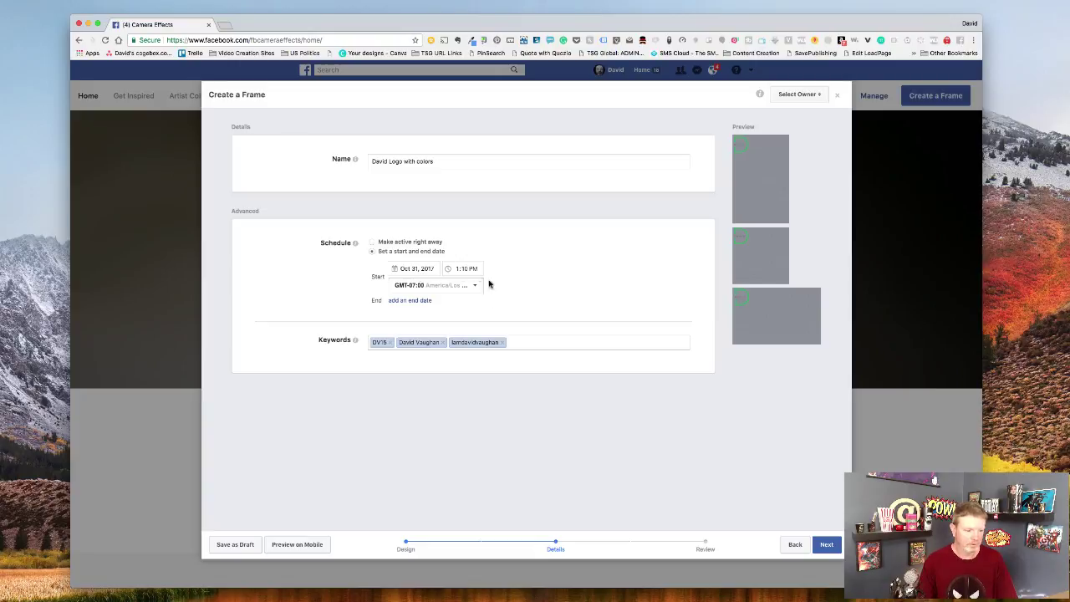
pyautogui.click(372, 241)
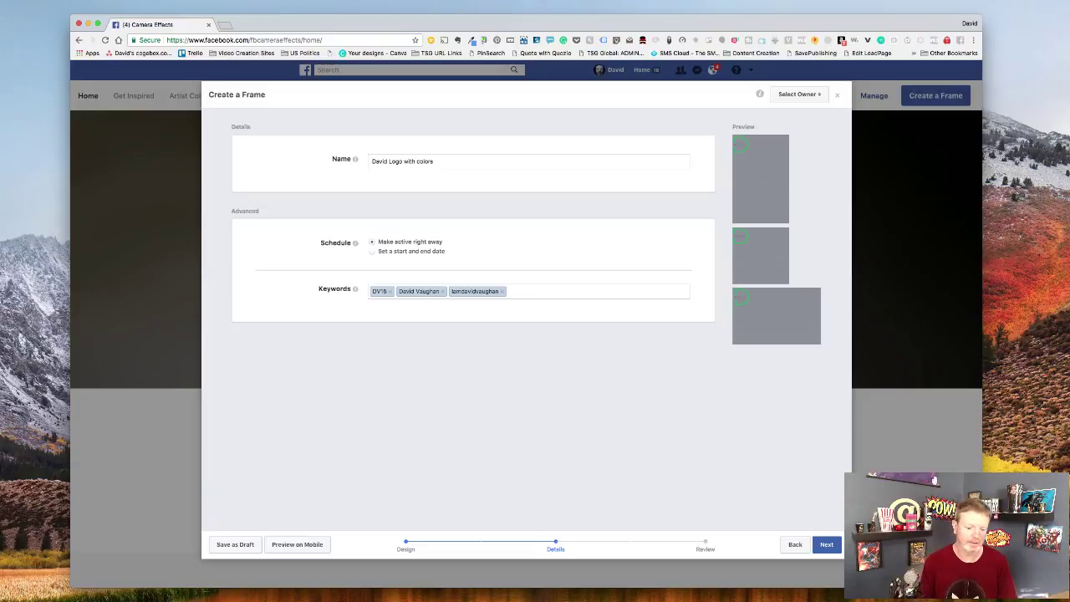
# Step: Proceed past Details and choose the creator's own profile in the Select Owner dropdown
pyautogui.click(827, 544)
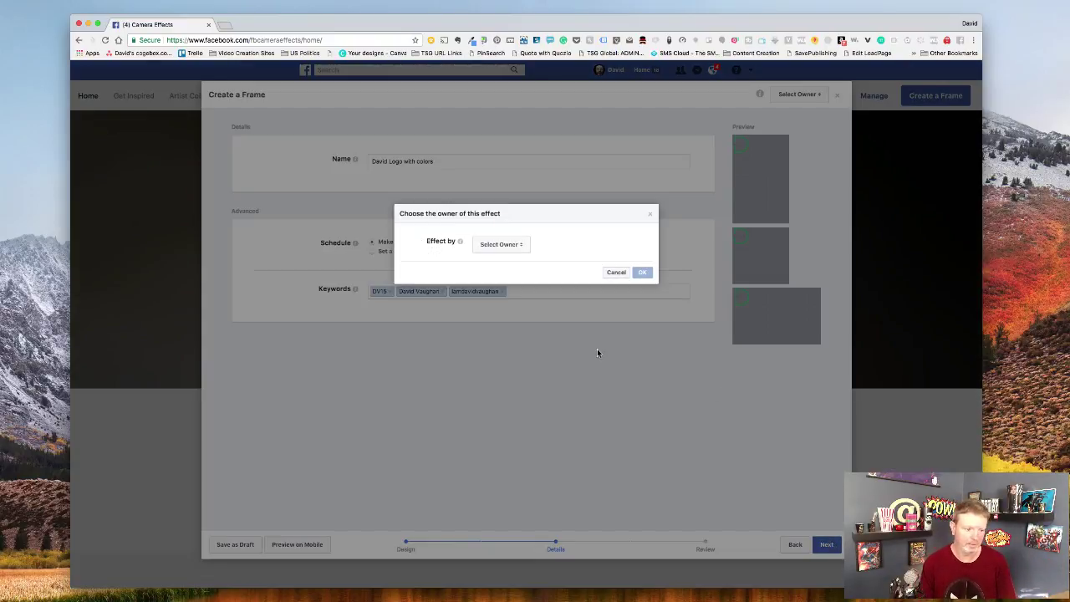
pyautogui.click(515, 244)
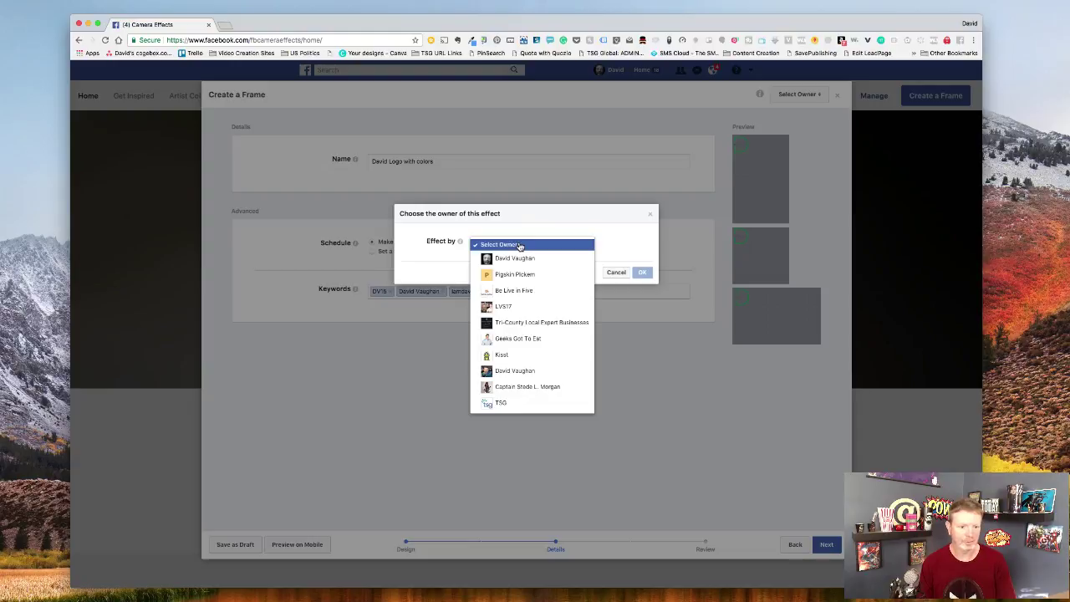
pyautogui.click(650, 214)
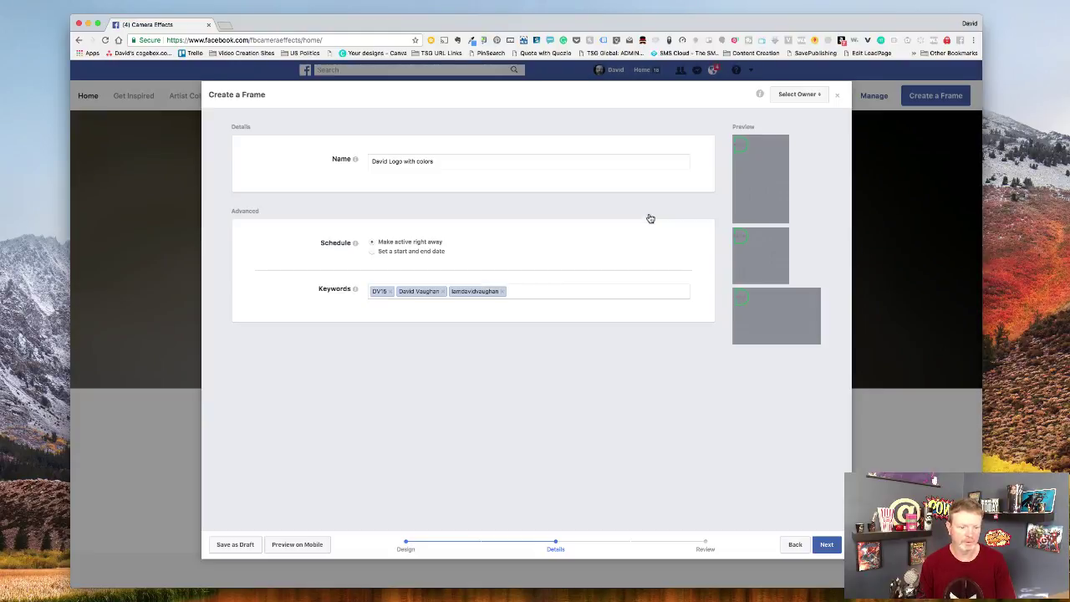
pyautogui.click(817, 94)
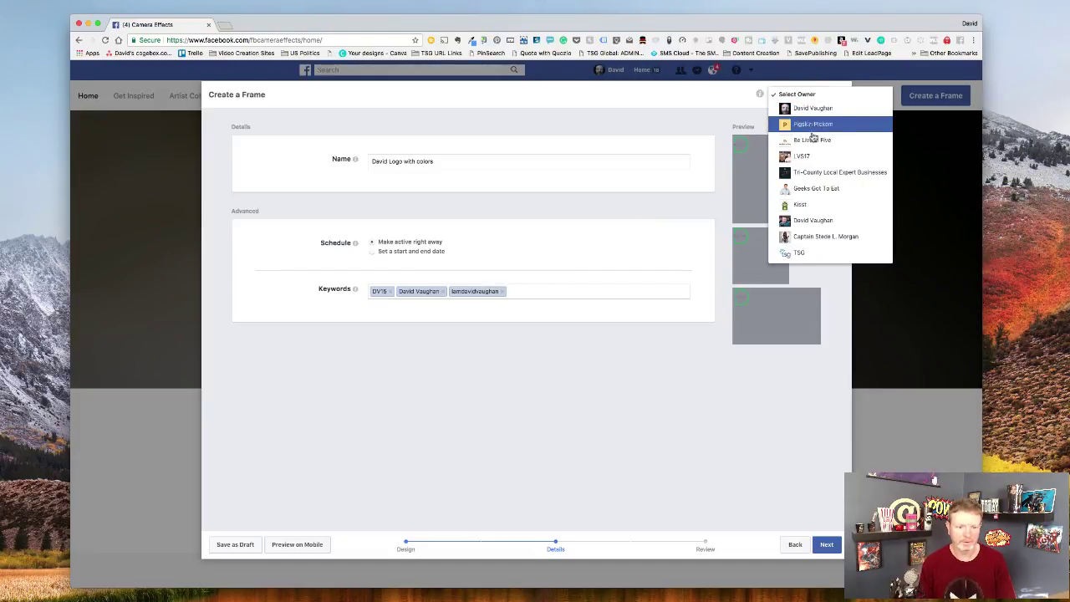
pyautogui.click(811, 220)
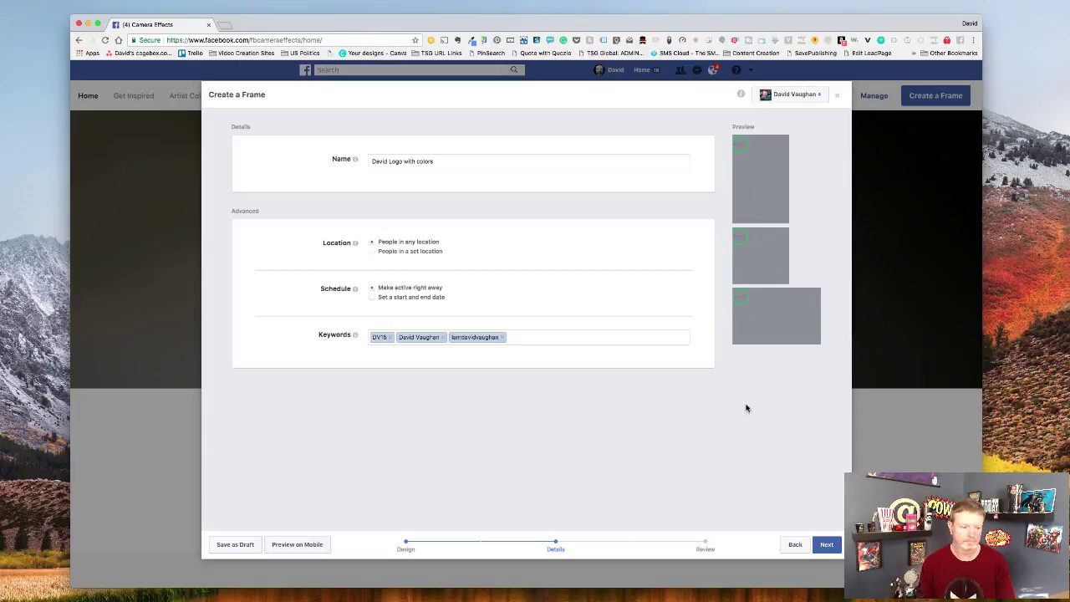
# Step: Advance to the Review step and attempt to publish the frame
pyautogui.click(827, 546)
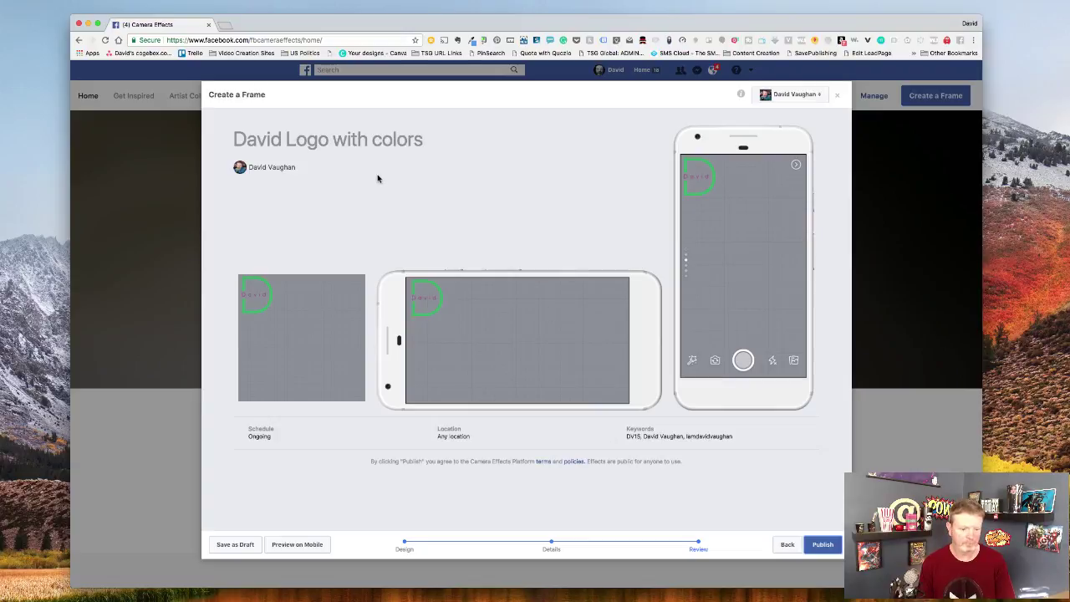
pyautogui.click(833, 550)
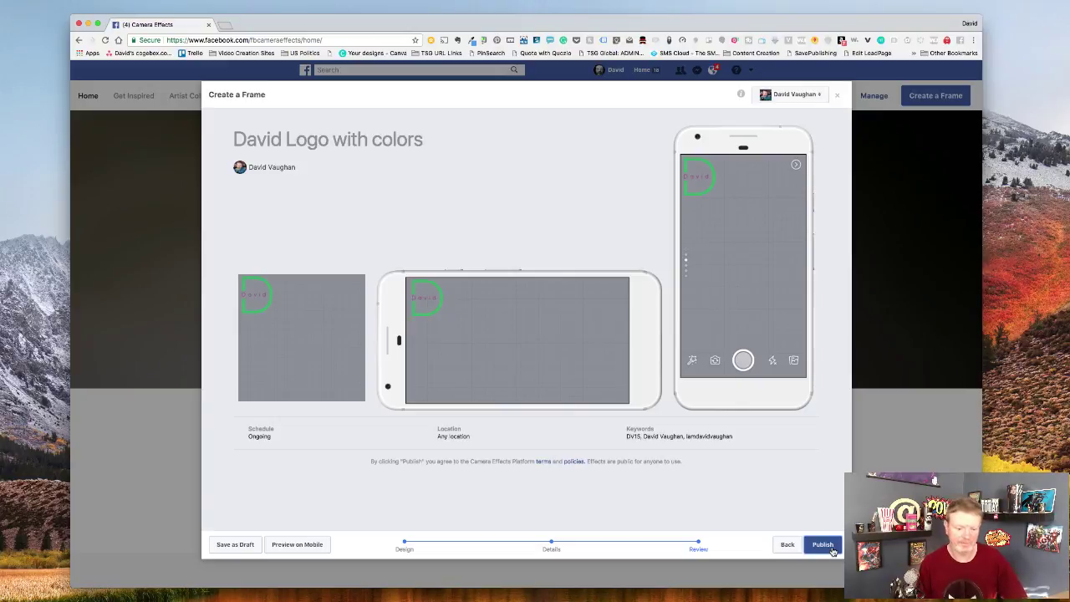
# Step: Publish the 'David Logo with colors' frame and confirm the Submit Frame? dialog
pyautogui.click(833, 551)
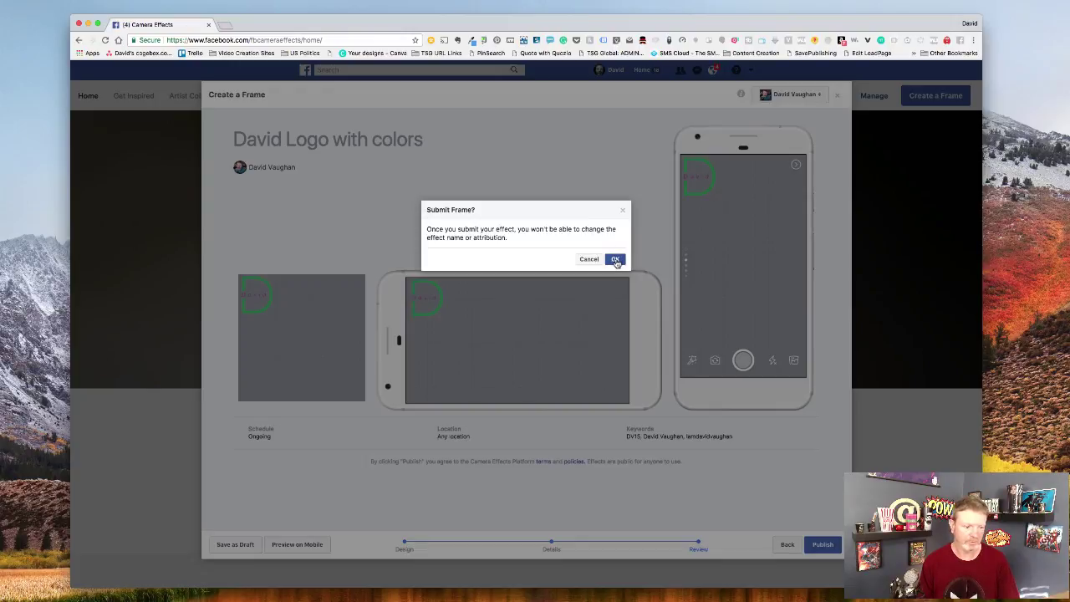
pyautogui.click(615, 260)
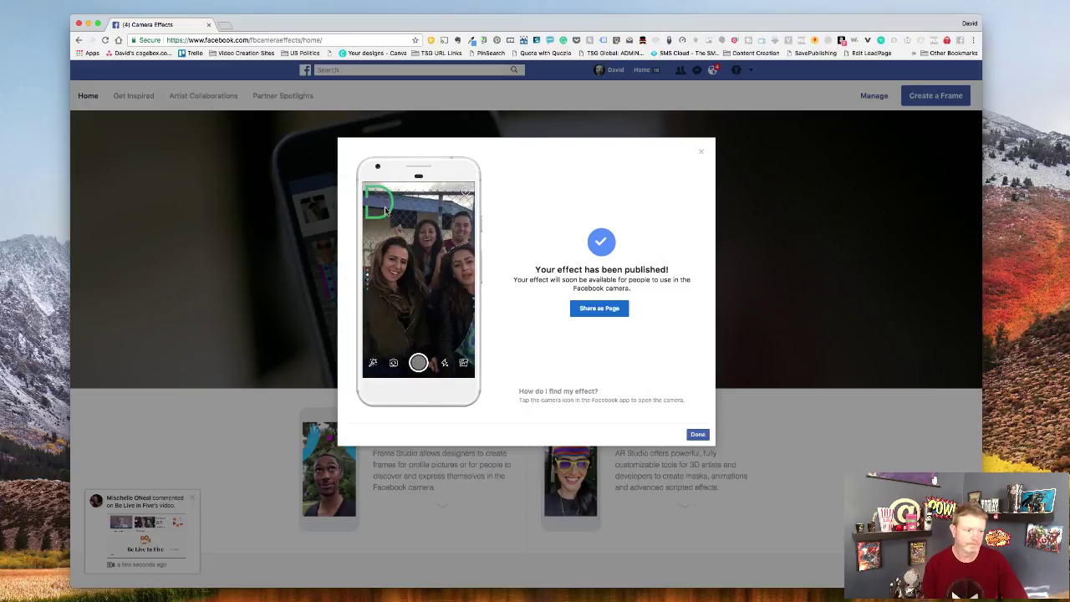
# Step: Zoom the browser back to normal and close the 'Your effect has been published!' confirmation
pyautogui.scroll(3, 384, 211)
pyautogui.scroll(3, 385, 209)
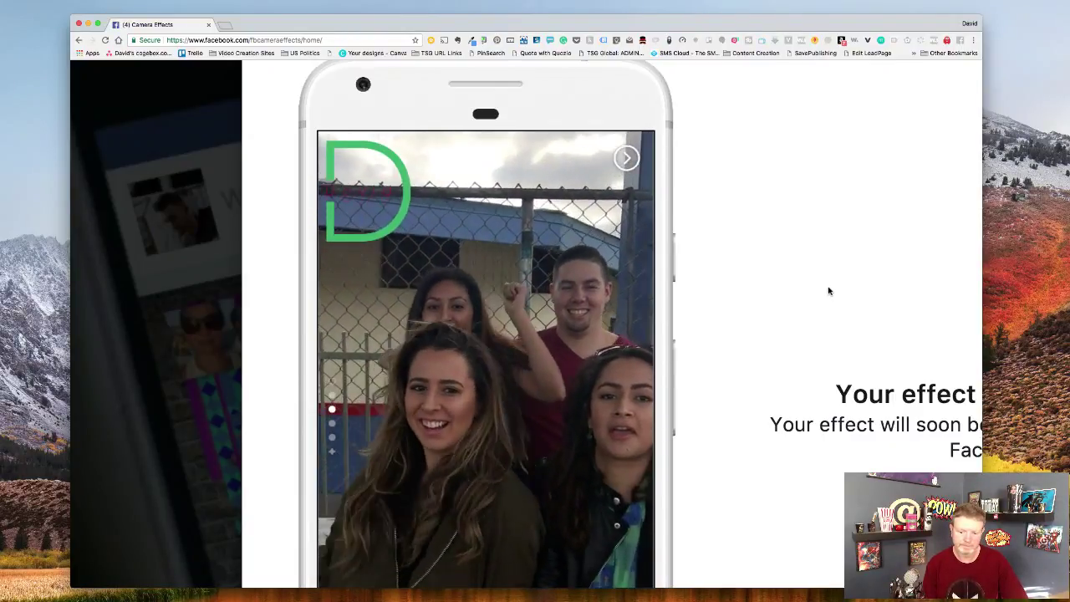
pyautogui.scroll(-3, 828, 291)
pyautogui.press('super+minus')
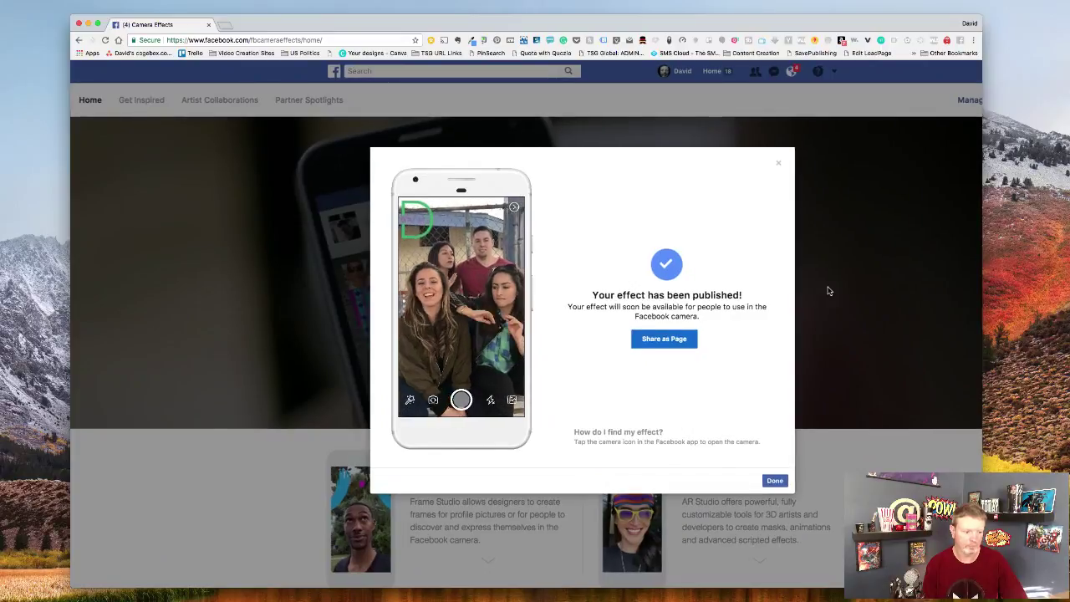
pyautogui.press('super+minus')
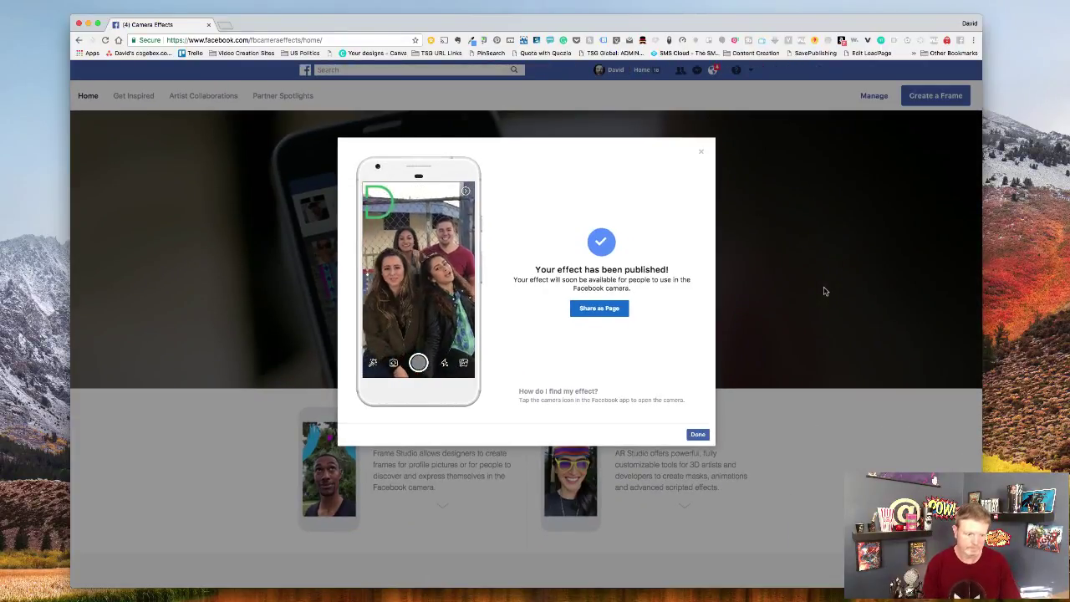
pyautogui.click(699, 435)
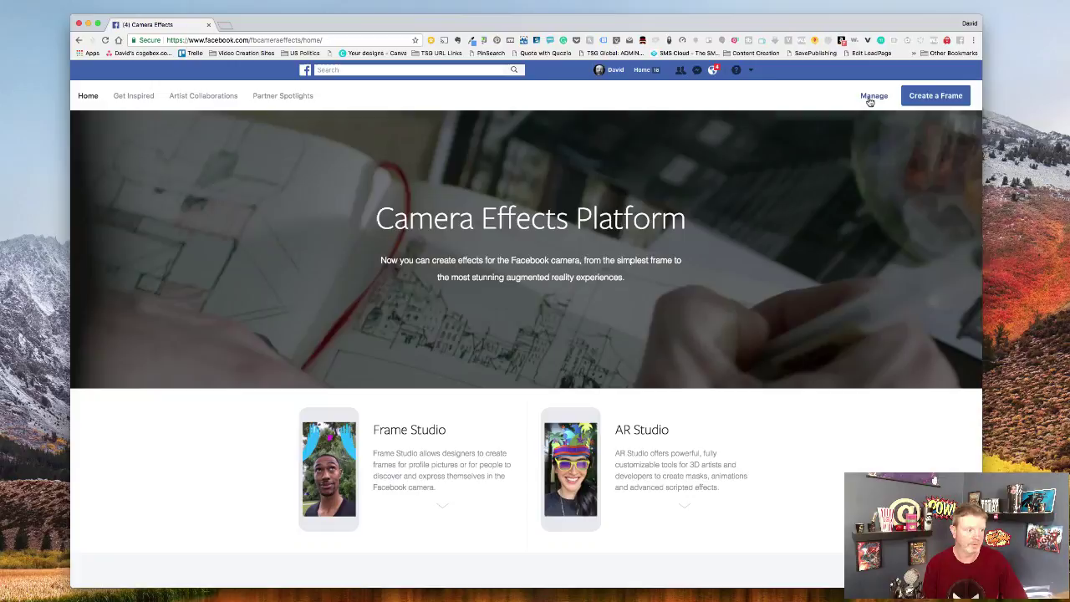
# Step: Open the Manage frames page and toggle the GGTE Logo frame off and back on
pyautogui.click(873, 96)
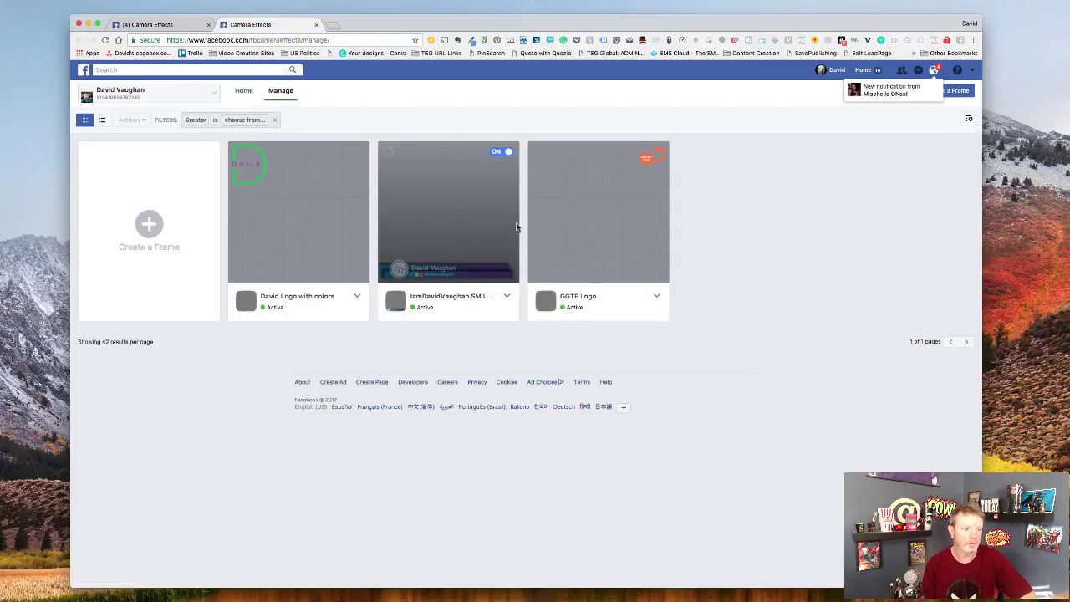
pyautogui.moveTo(335, 151)
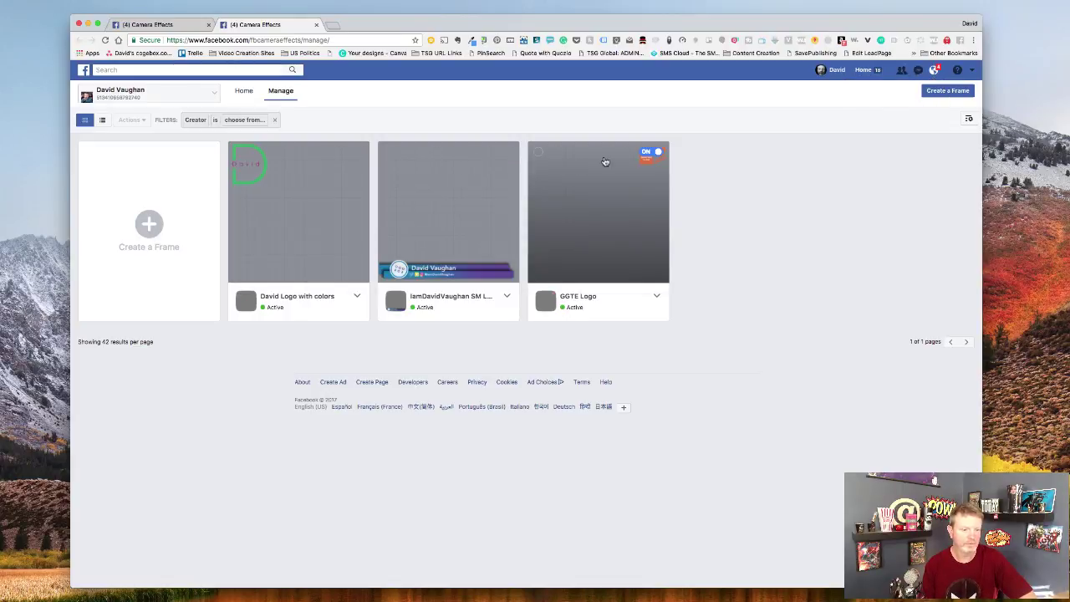
pyautogui.click(649, 154)
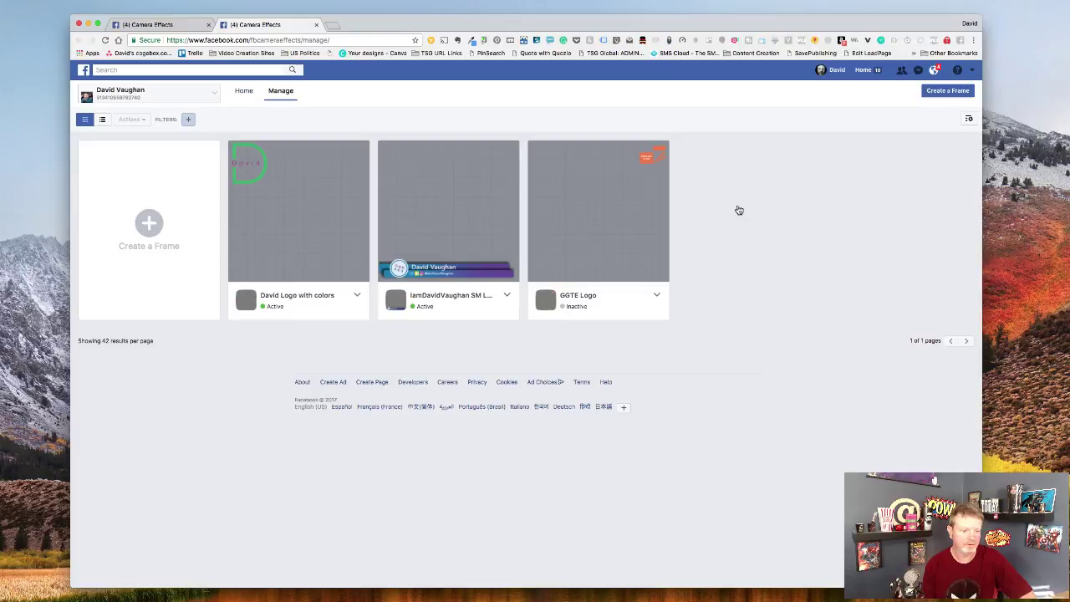
pyautogui.click(645, 153)
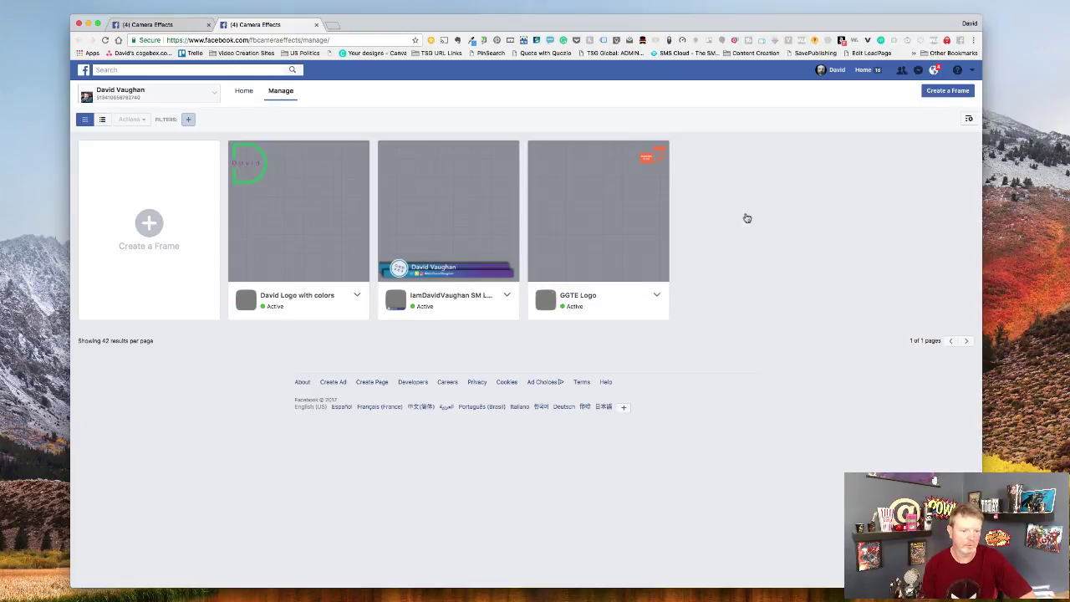